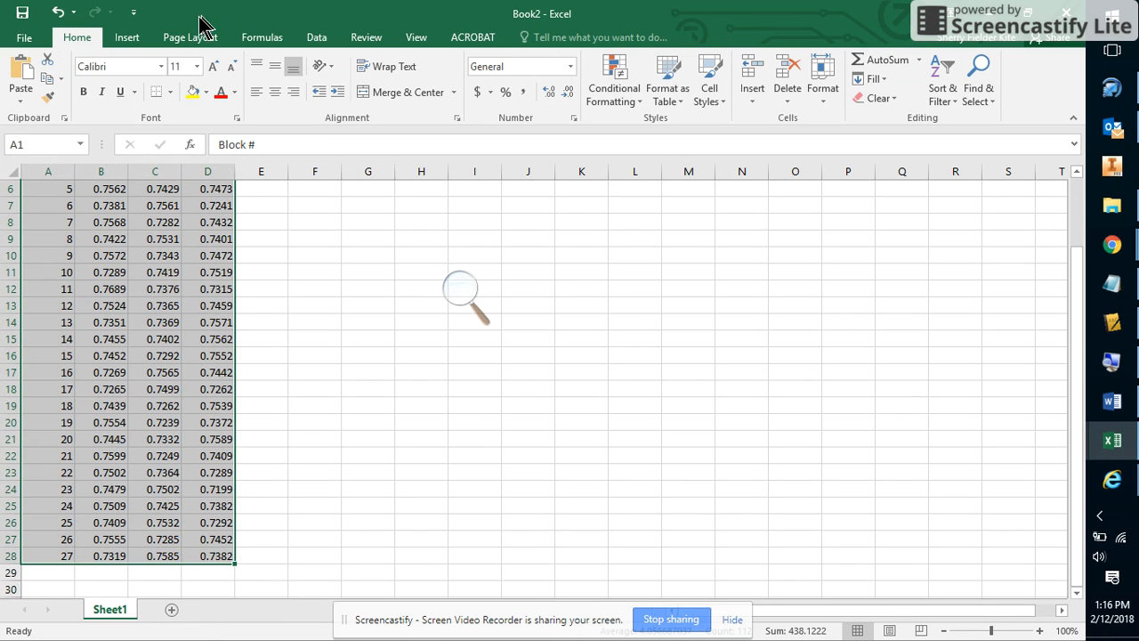
- Insert the recommended Scatter chart of the selected block measurements
{"action": "left_click", "coordinate": [125, 40]}
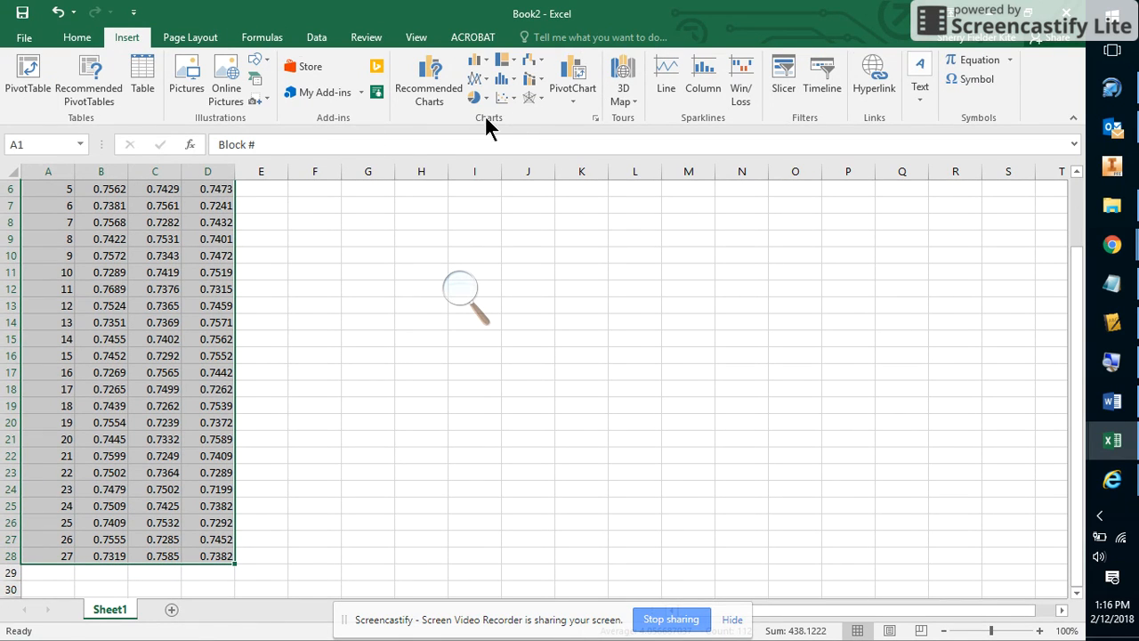
{"action": "left_click", "coordinate": [595, 116]}
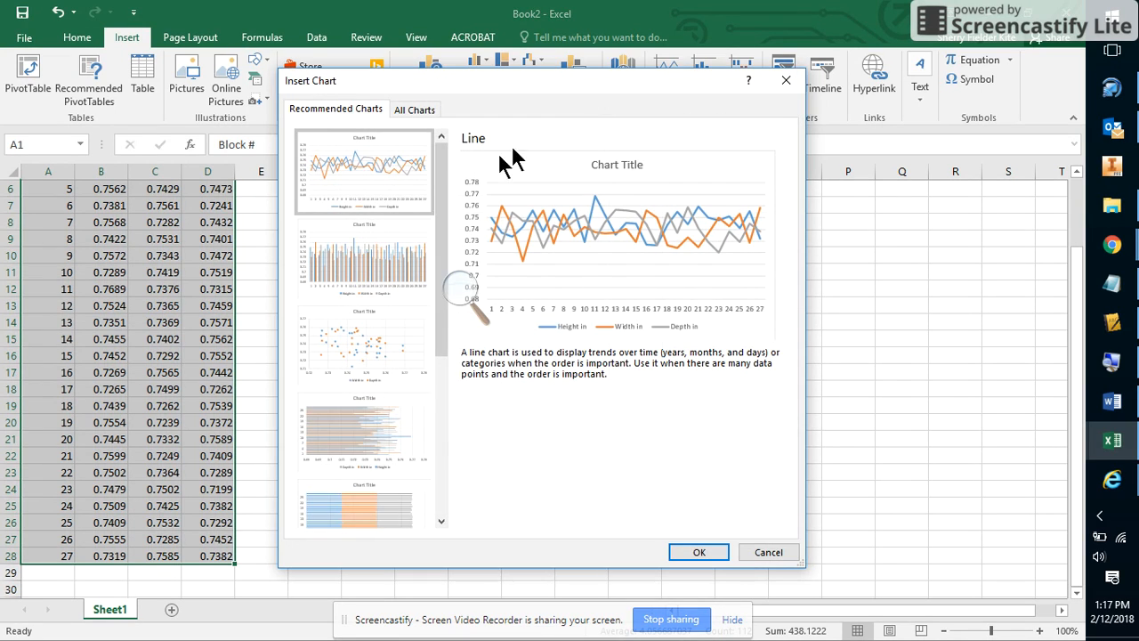
{"action": "left_click", "coordinate": [364, 340]}
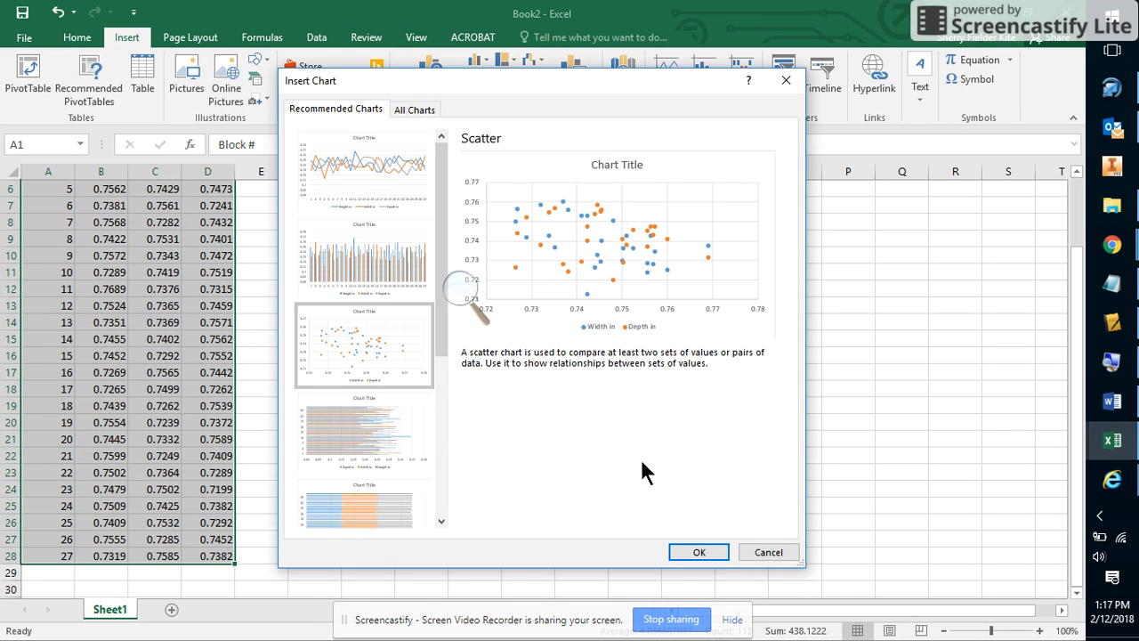
{"action": "left_click", "coordinate": [712, 551]}
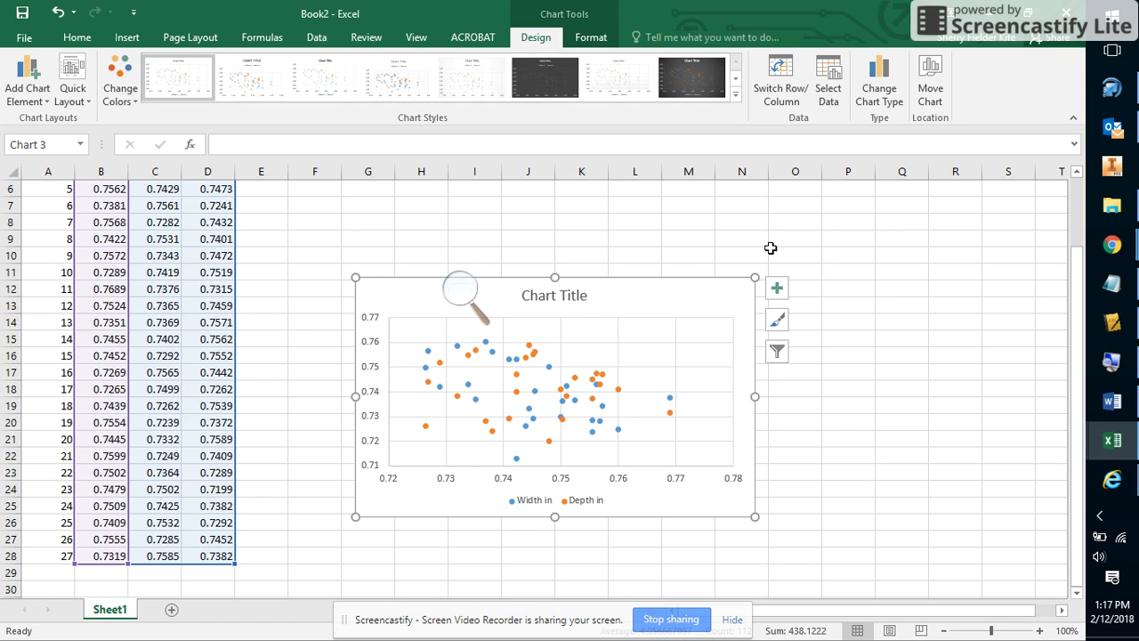
- Add a new series to the chart's data source, with its name taken from the Height in header in B1
{"action": "right_click", "coordinate": [736, 293]}
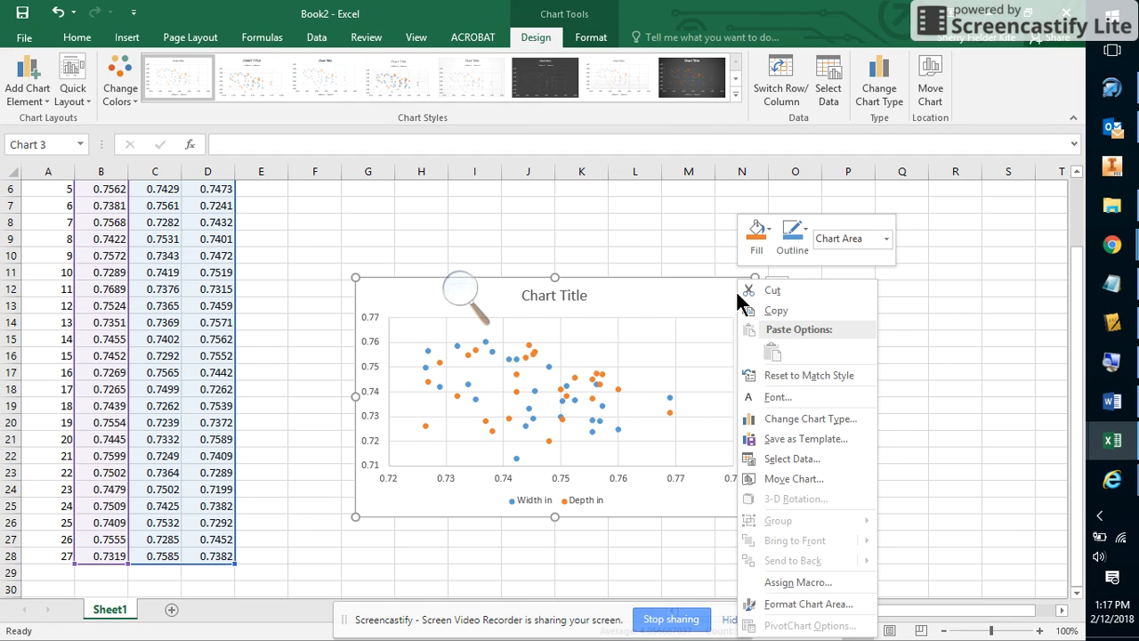
{"action": "left_click", "coordinate": [806, 459]}
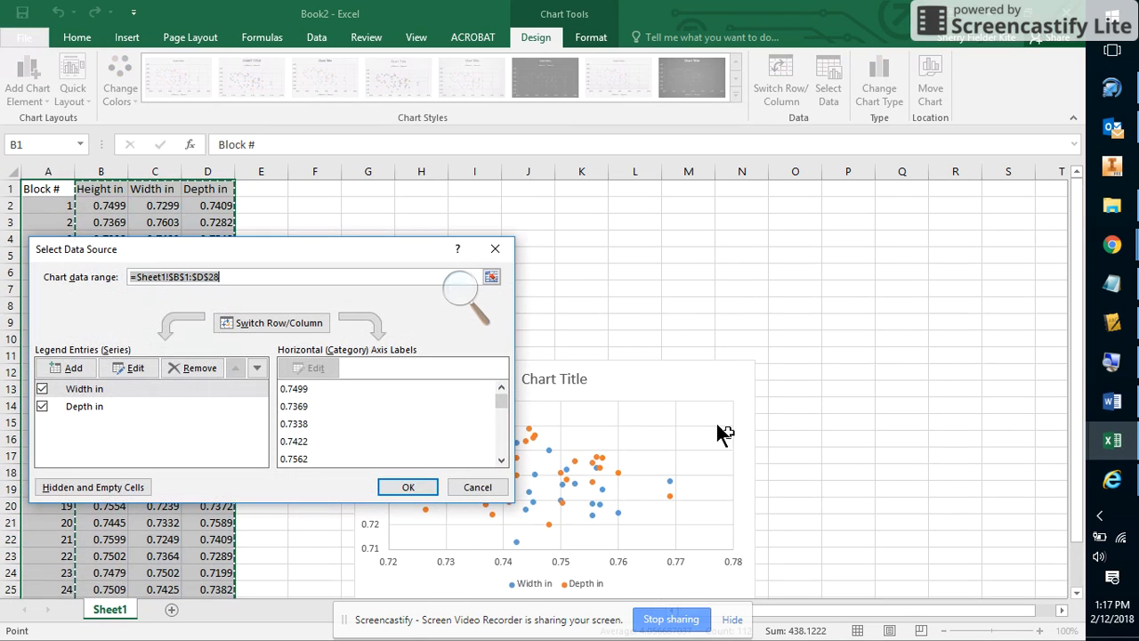
{"action": "left_click_drag", "start_coordinate": [363, 255], "coordinate": [616, 228]}
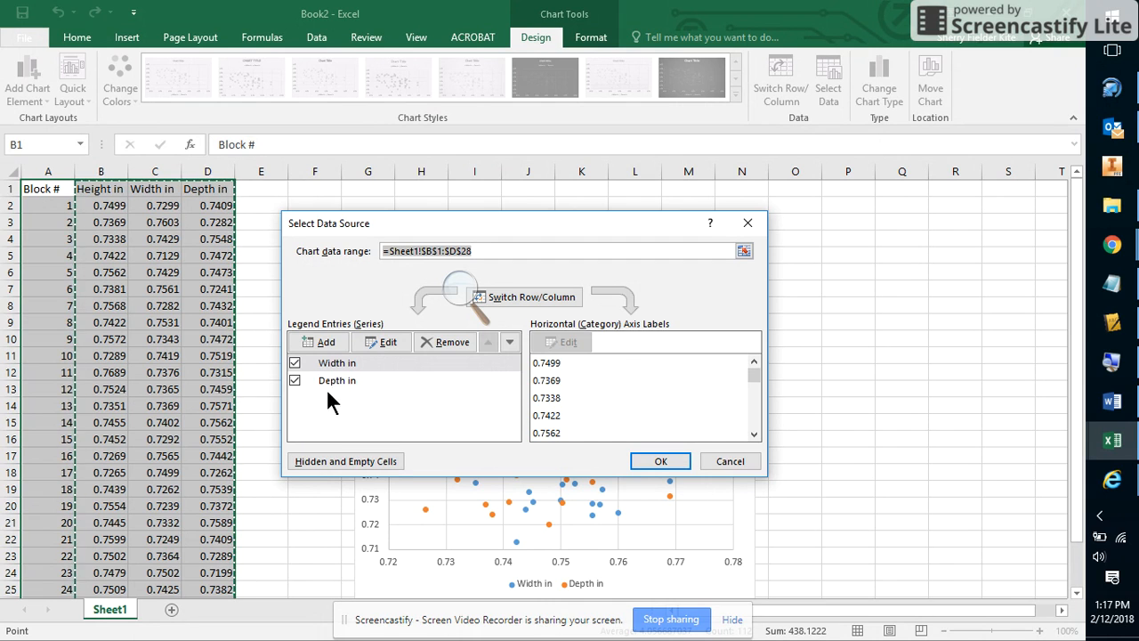
{"action": "left_click", "coordinate": [324, 339]}
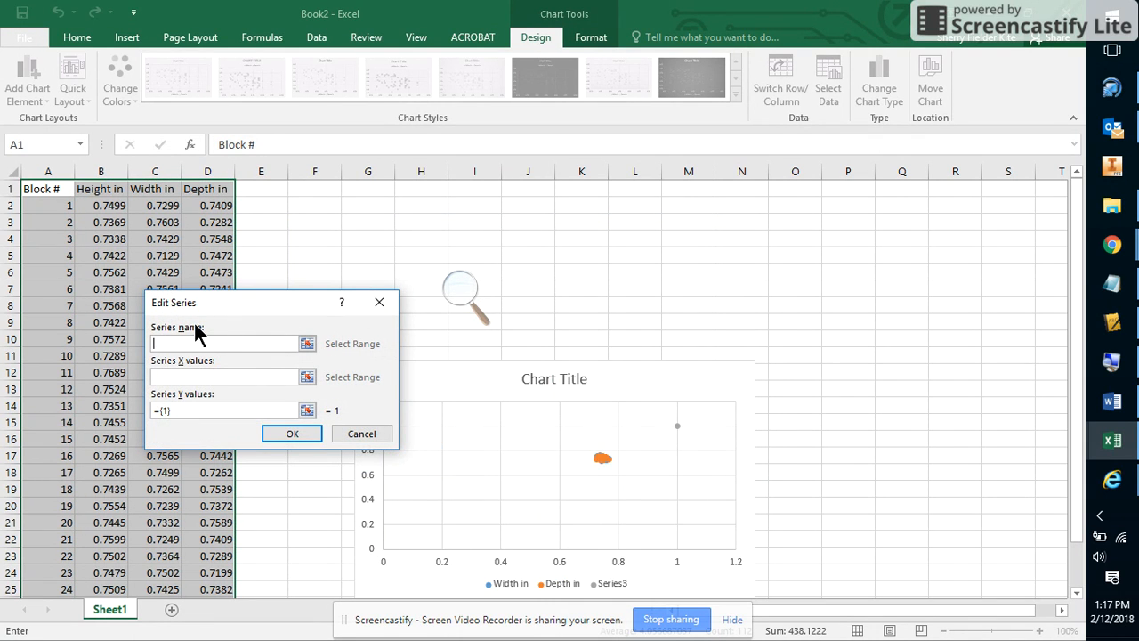
{"action": "left_click", "coordinate": [307, 344]}
{"action": "left_click", "coordinate": [96, 192]}
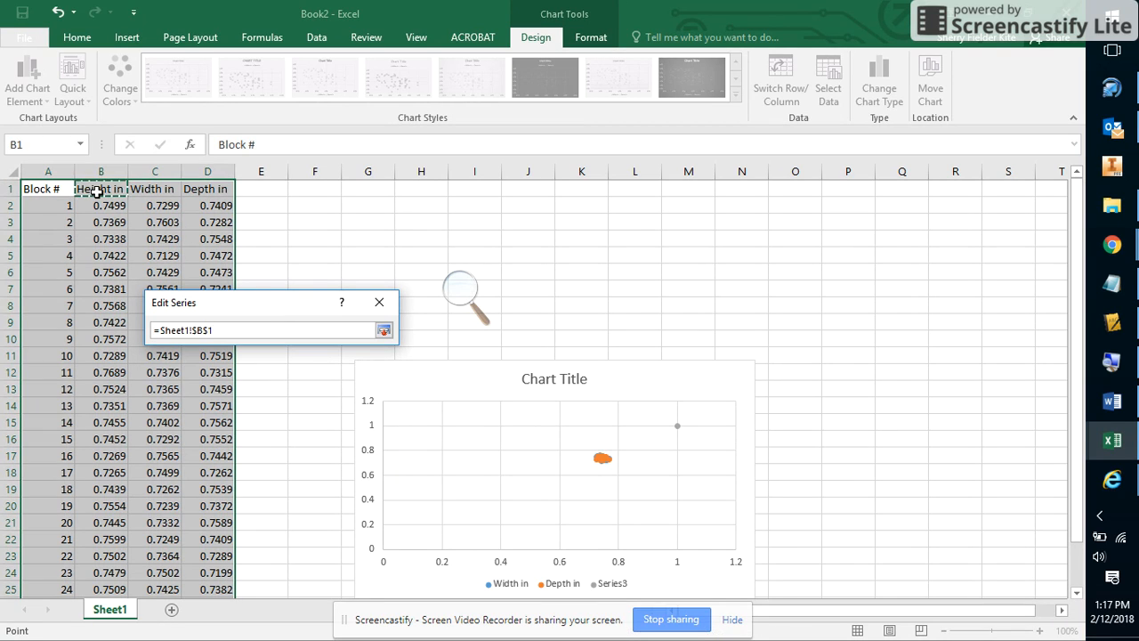
{"action": "left_click", "coordinate": [383, 331]}
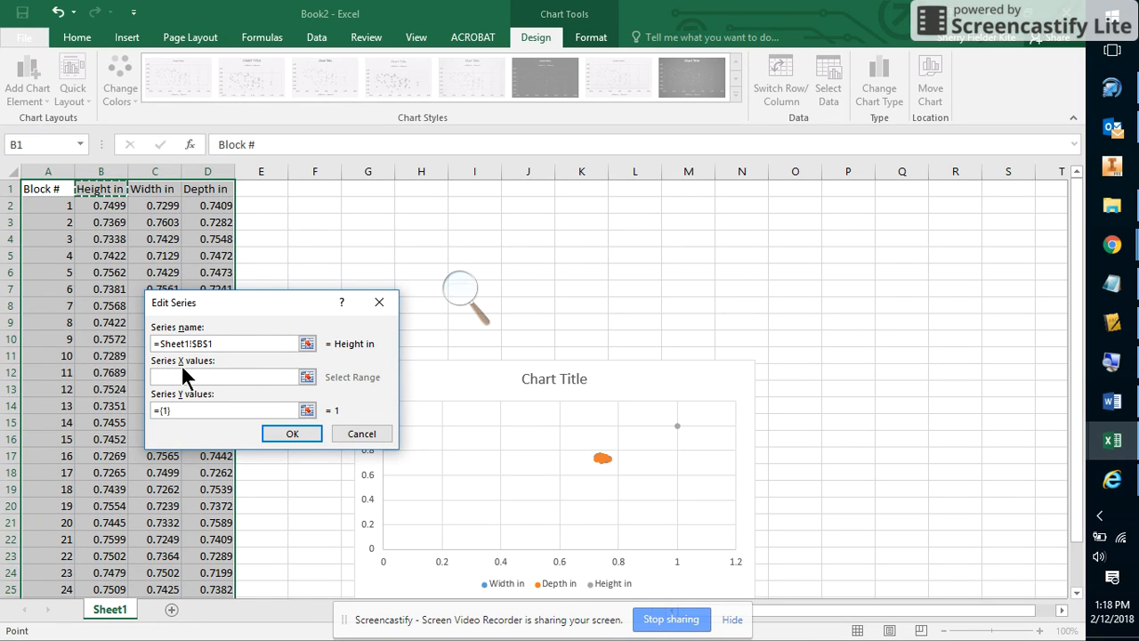
- Set the new series' X values to A1:A28 and Y values to B2:B28, and accept the series
{"action": "left_click", "coordinate": [307, 378]}
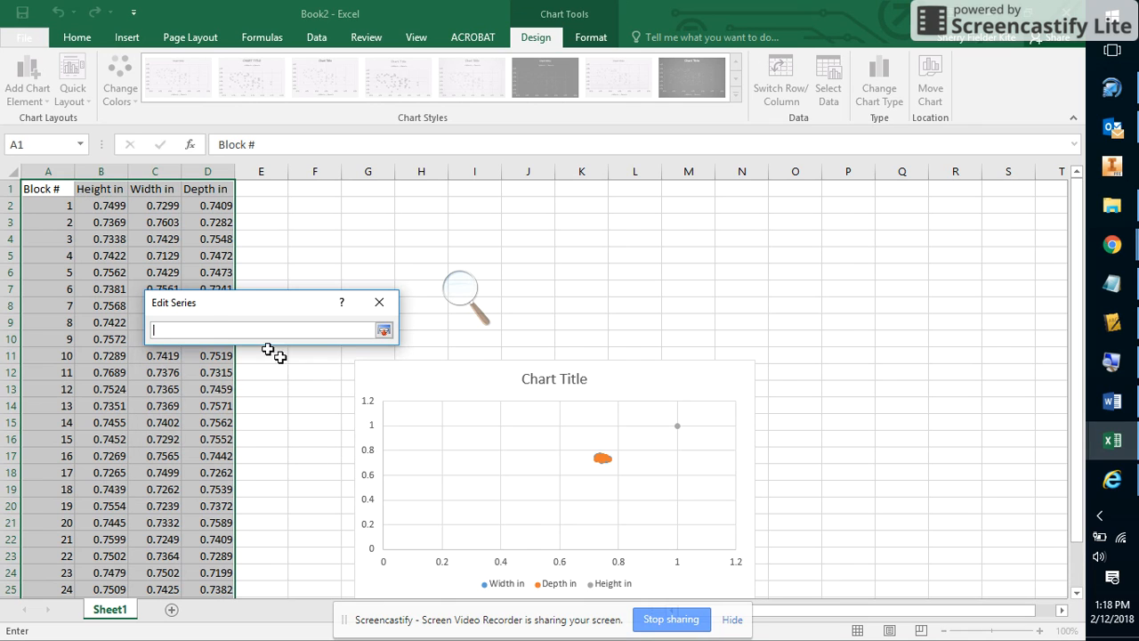
{"action": "left_click_drag", "start_coordinate": [52, 187], "coordinate": [48, 552]}
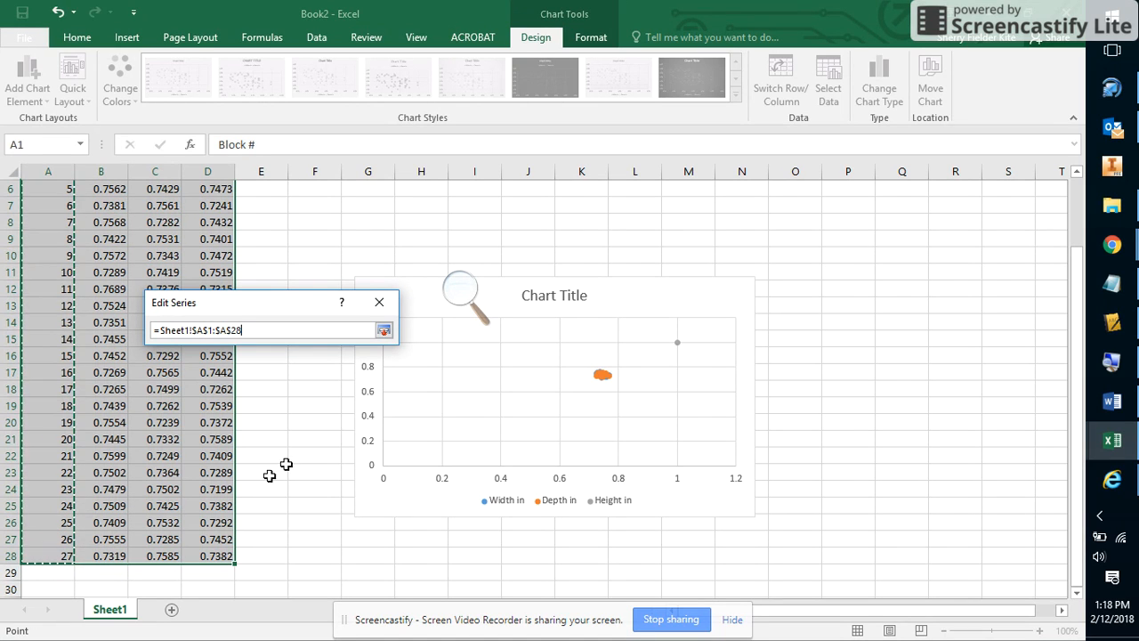
{"action": "left_click", "coordinate": [383, 330]}
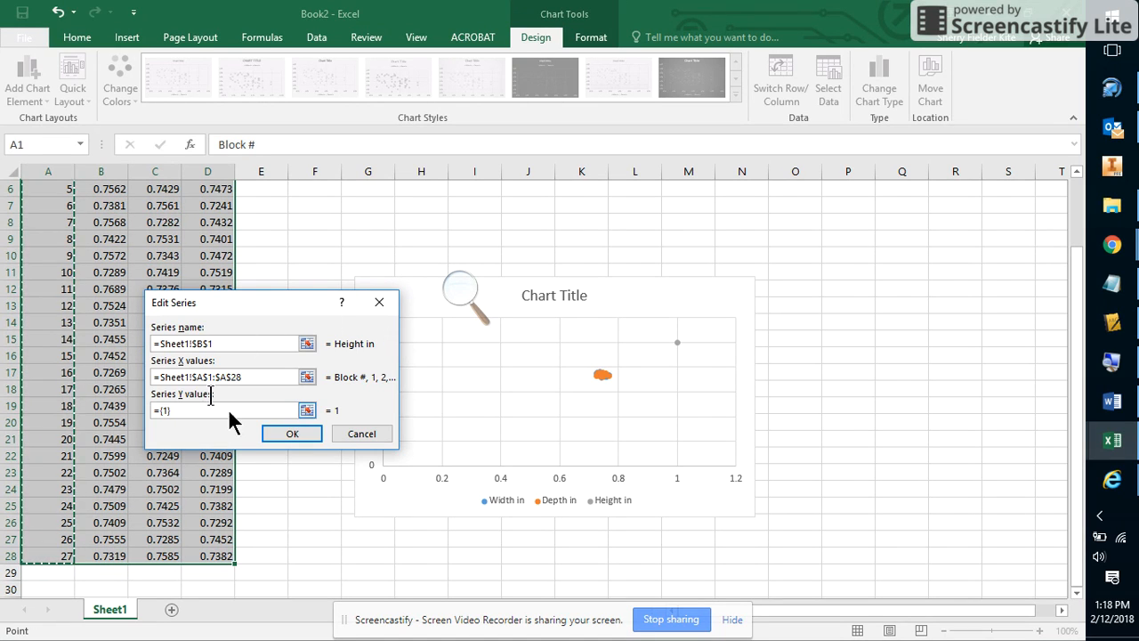
{"action": "key", "text": "Tab"}
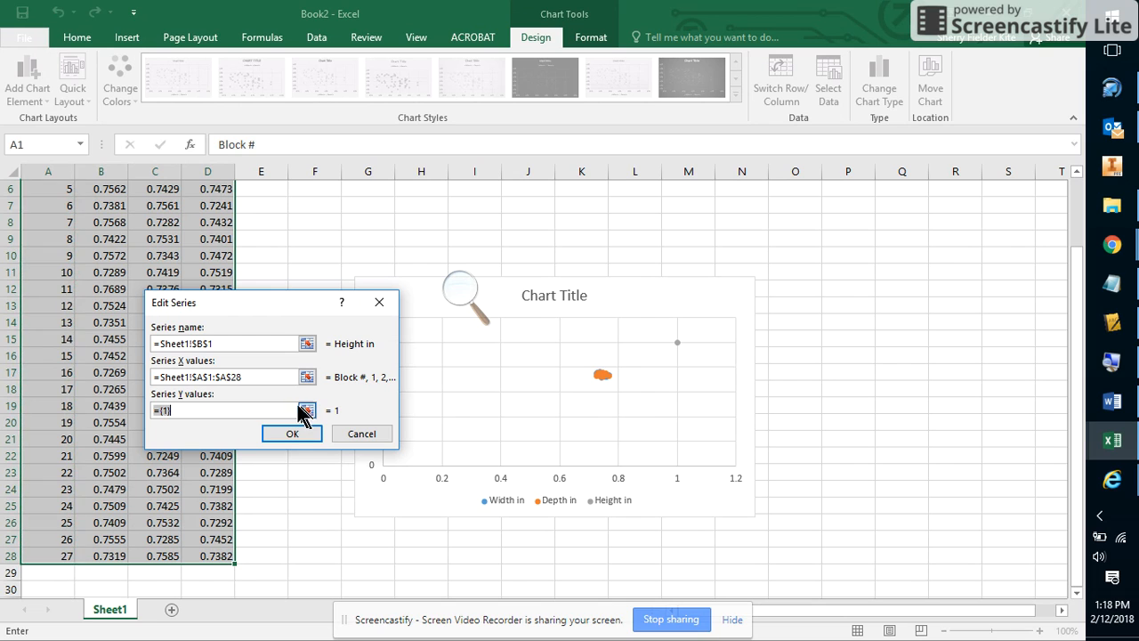
{"action": "scroll", "coordinate": [57, 343], "scroll_direction": "up", "scroll_amount": 2}
{"action": "left_click_drag", "start_coordinate": [109, 209], "coordinate": [101, 620]}
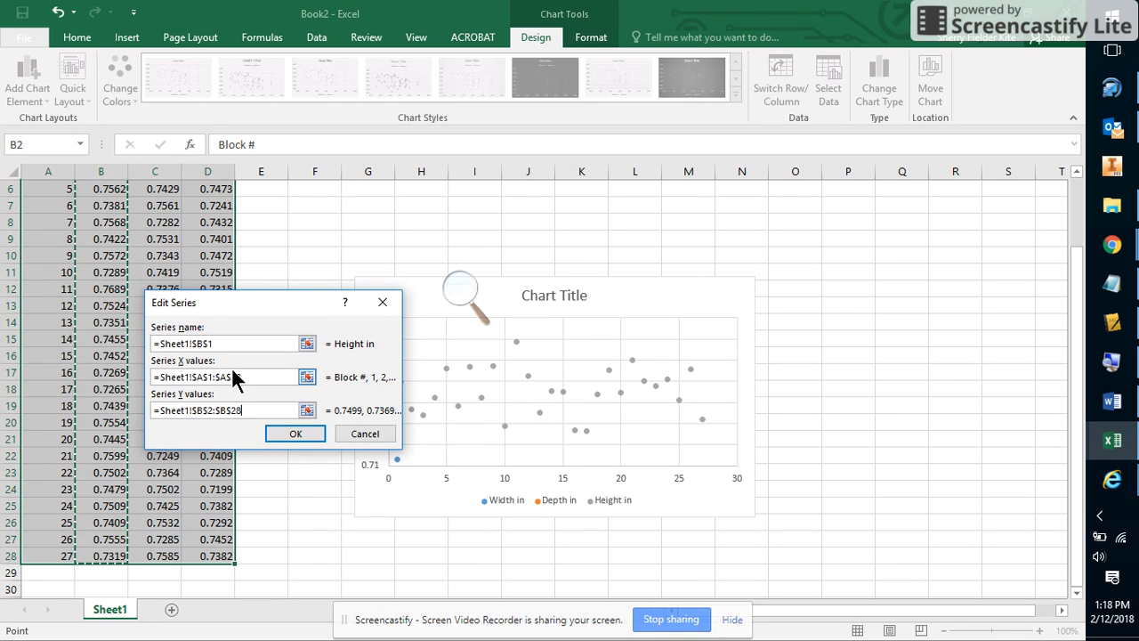
{"action": "left_click_drag", "start_coordinate": [223, 303], "coordinate": [278, 330]}
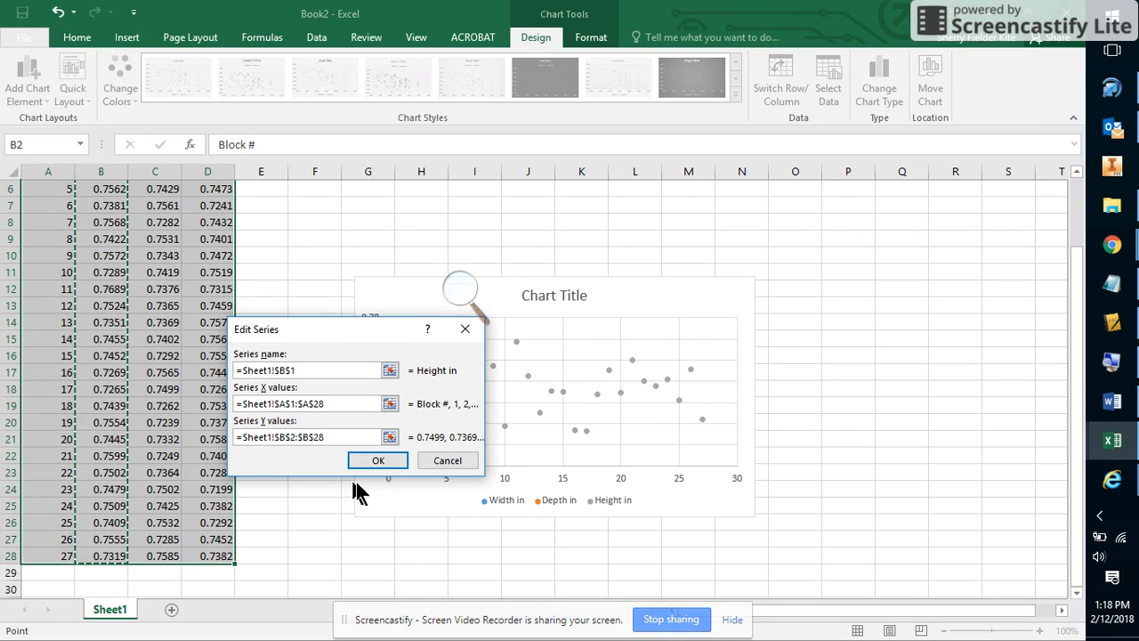
{"action": "left_click", "coordinate": [378, 460]}
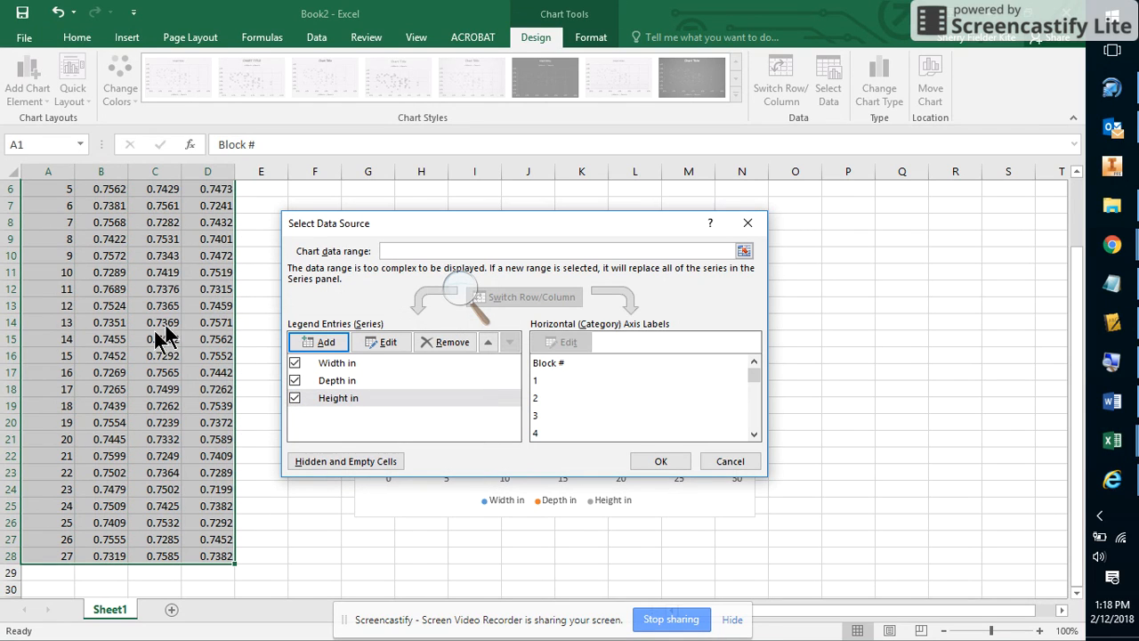
- Open the Depth in series for editing at its X values
{"action": "left_click", "coordinate": [339, 383]}
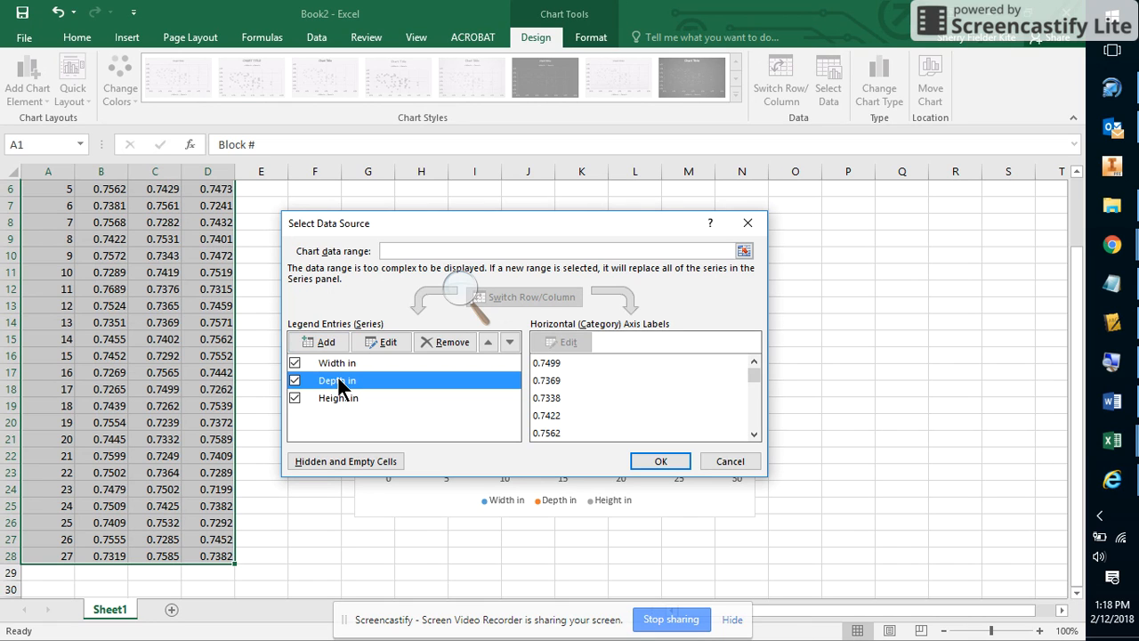
{"action": "left_click", "coordinate": [384, 343]}
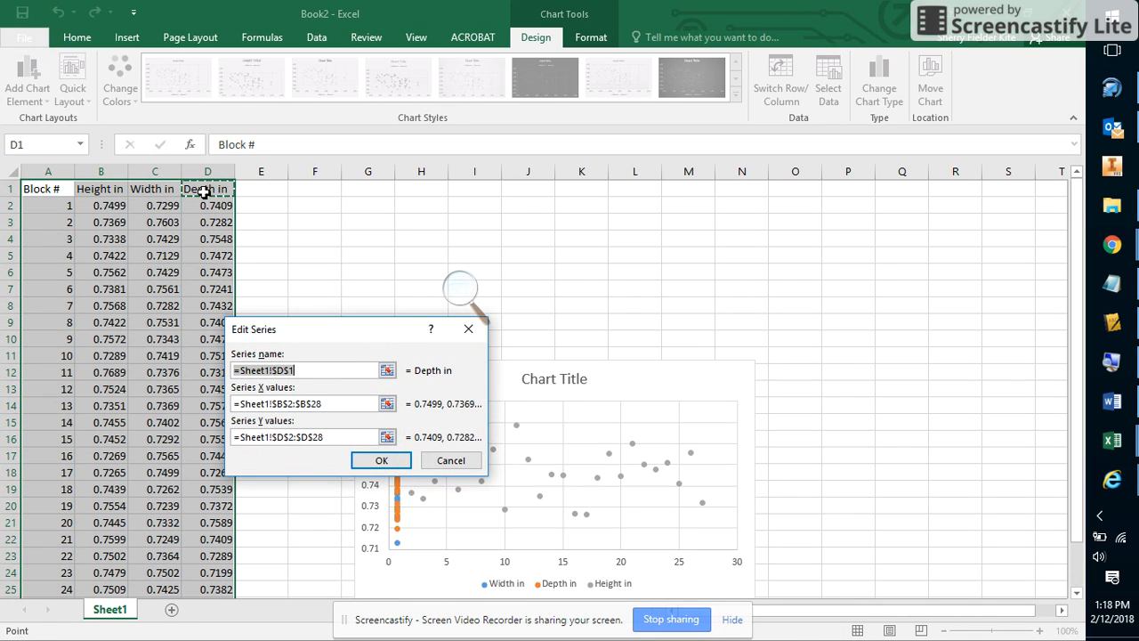
{"action": "left_click", "coordinate": [323, 405]}
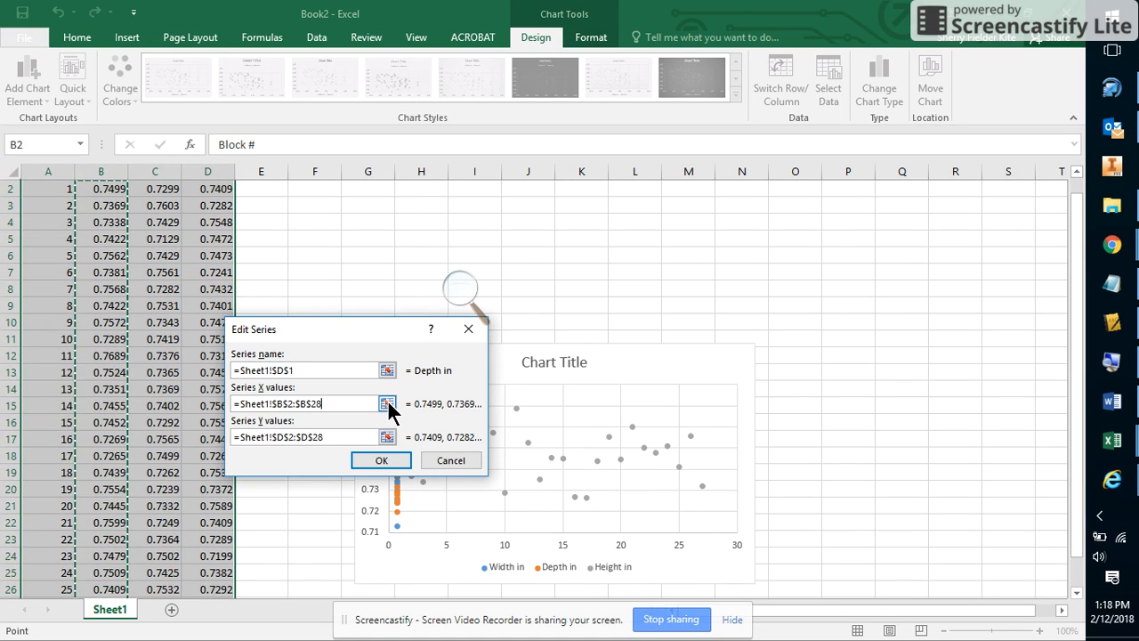
- Try to set the Depth in series' X values to =Sheet1!$B$2:$B$28+Sheet1!$A$2:$A$28, and clear the rejected entry
{"action": "left_click", "coordinate": [387, 404]}
{"action": "scroll", "coordinate": [53, 231], "scroll_direction": "up", "scroll_amount": 1}
{"action": "type", "text": "+"}
{"action": "left_click_drag", "start_coordinate": [59, 206], "coordinate": [36, 554]}
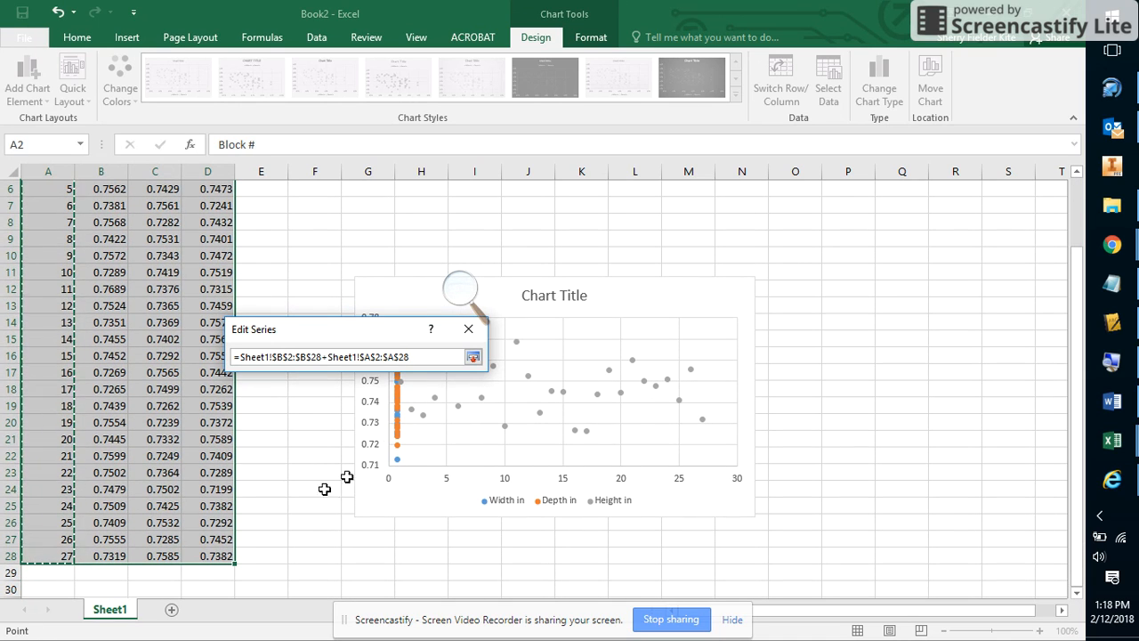
{"action": "left_click", "coordinate": [474, 357]}
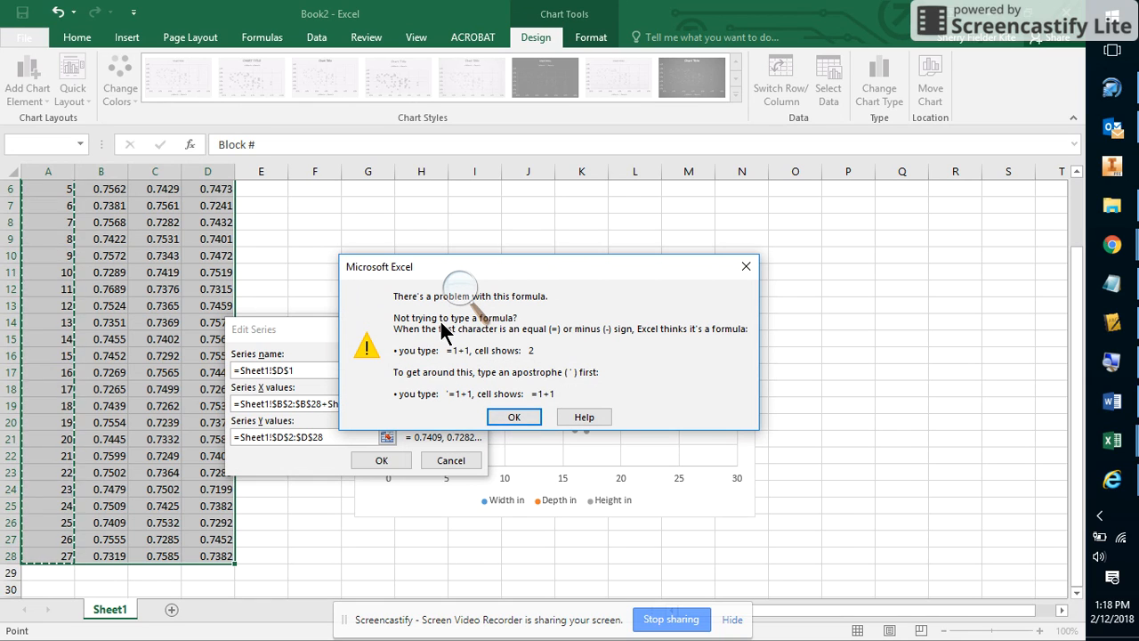
{"action": "left_click", "coordinate": [520, 416]}
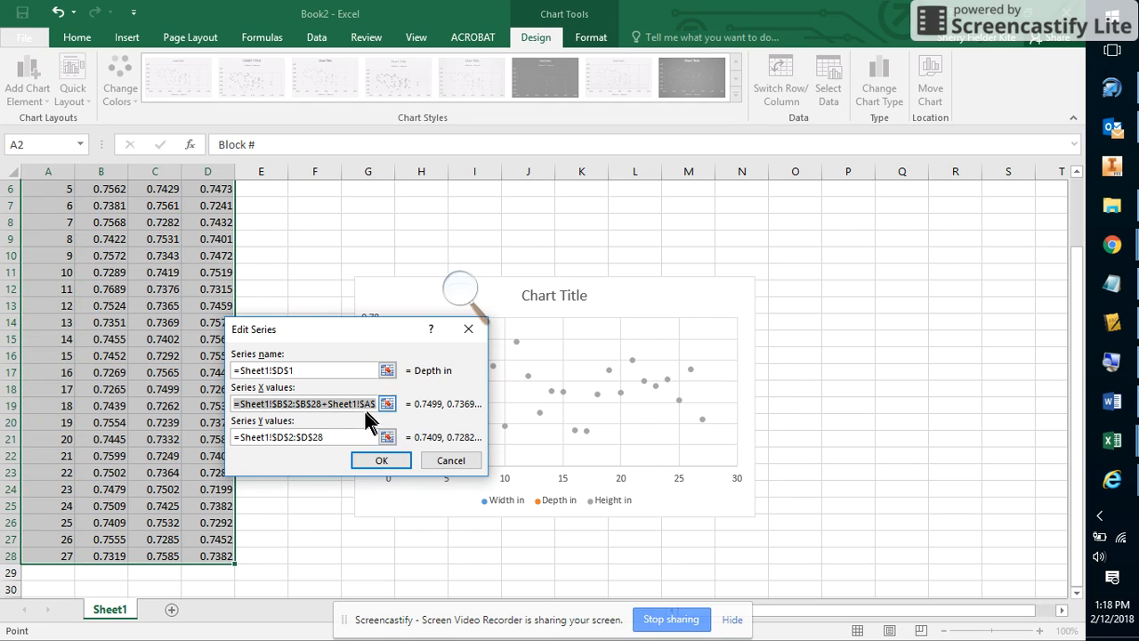
{"action": "left_click_drag", "start_coordinate": [364, 403], "coordinate": [200, 421]}
{"action": "key", "text": "BackSpace"}
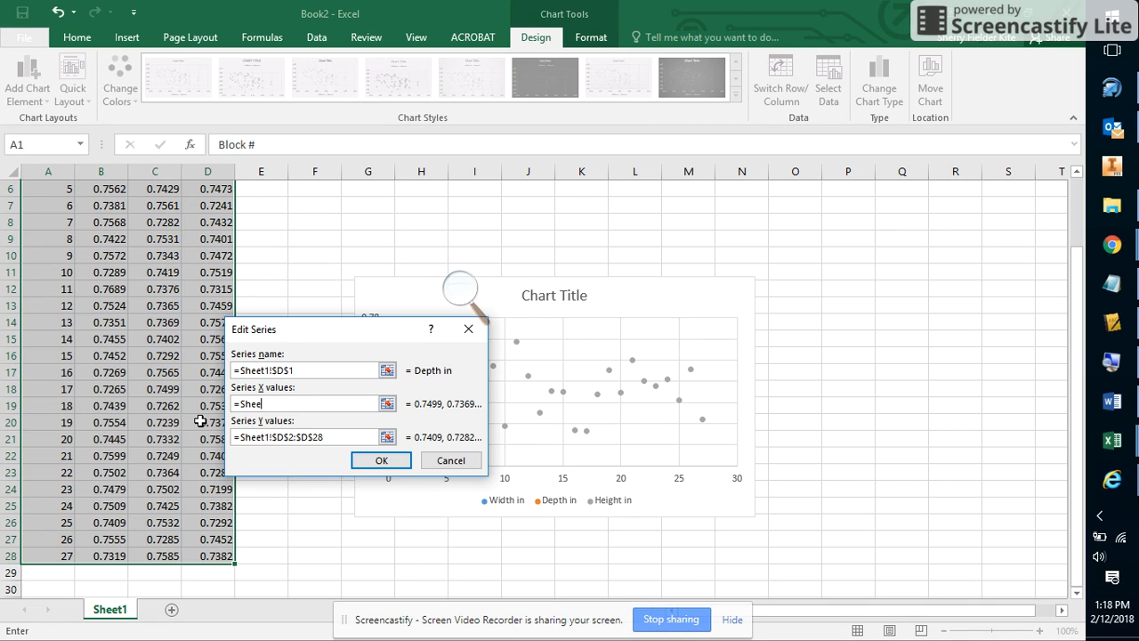
- Set the Depth in series' X values to the block numbers in A2:A28, check its Y range and accept the series
{"action": "left_click", "coordinate": [384, 402]}
{"action": "left_click_drag", "start_coordinate": [53, 564], "coordinate": [26, 203]}
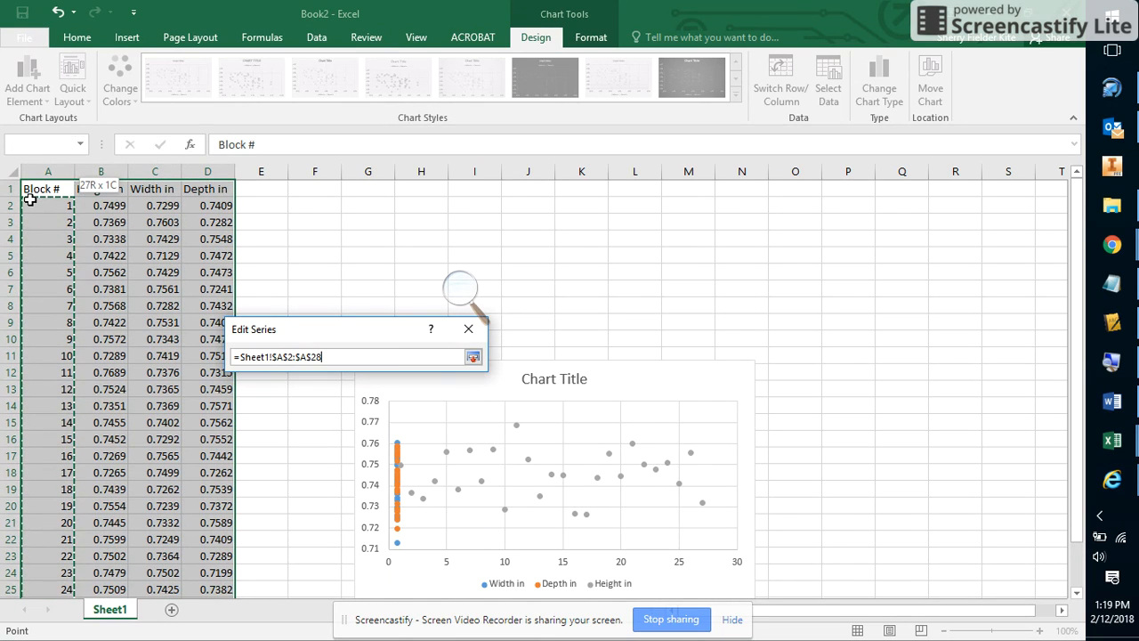
{"action": "left_click", "coordinate": [472, 357]}
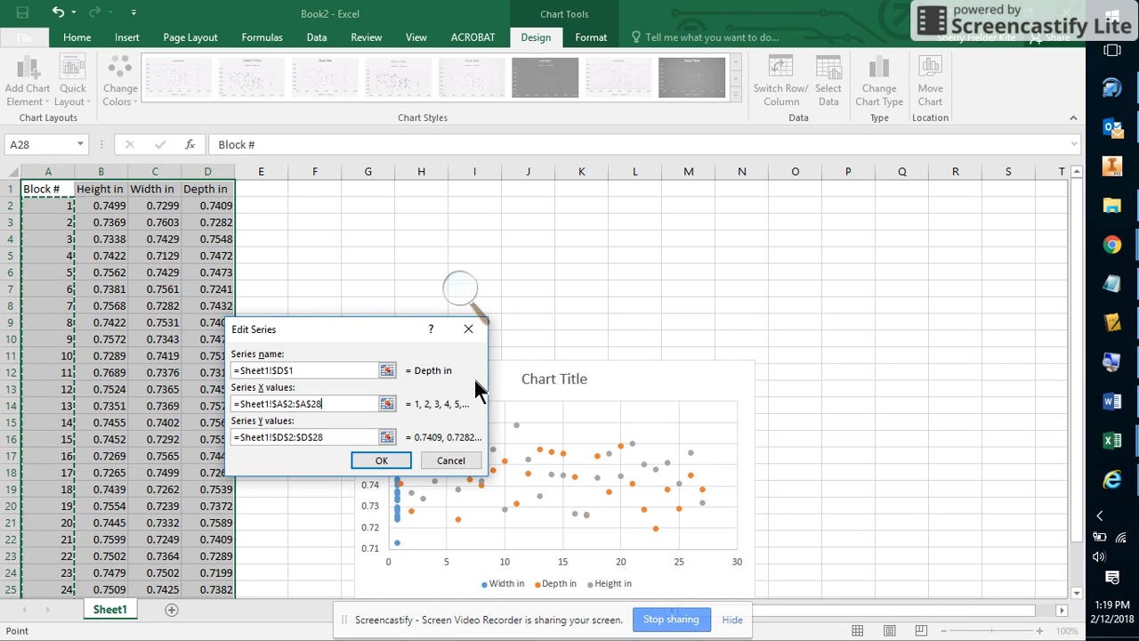
{"action": "left_click", "coordinate": [389, 439]}
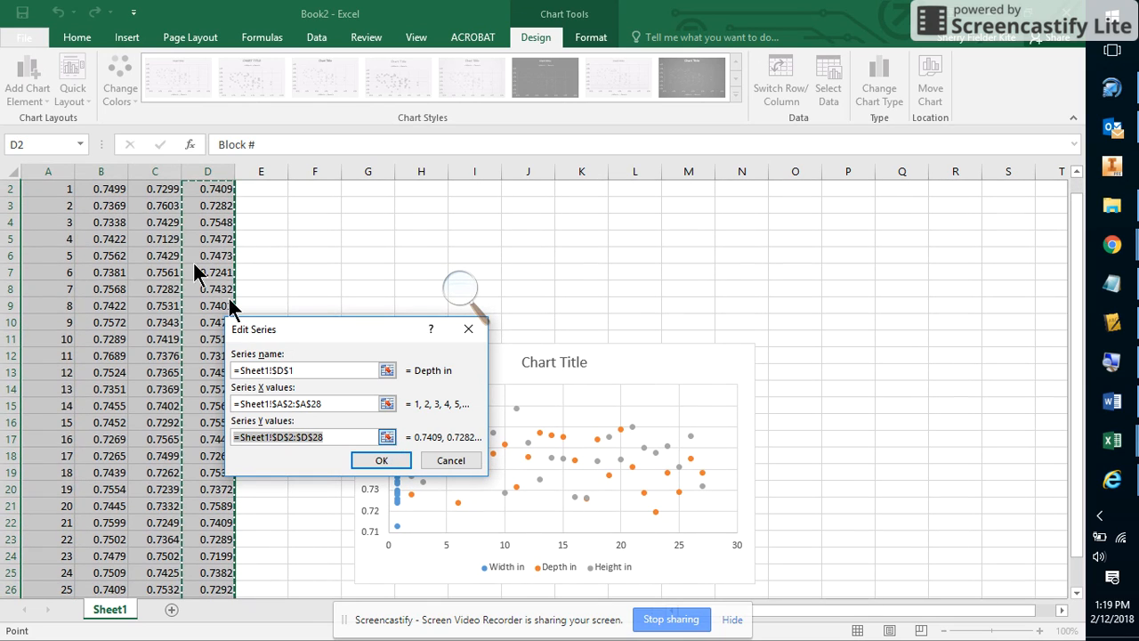
{"action": "left_click", "coordinate": [365, 464]}
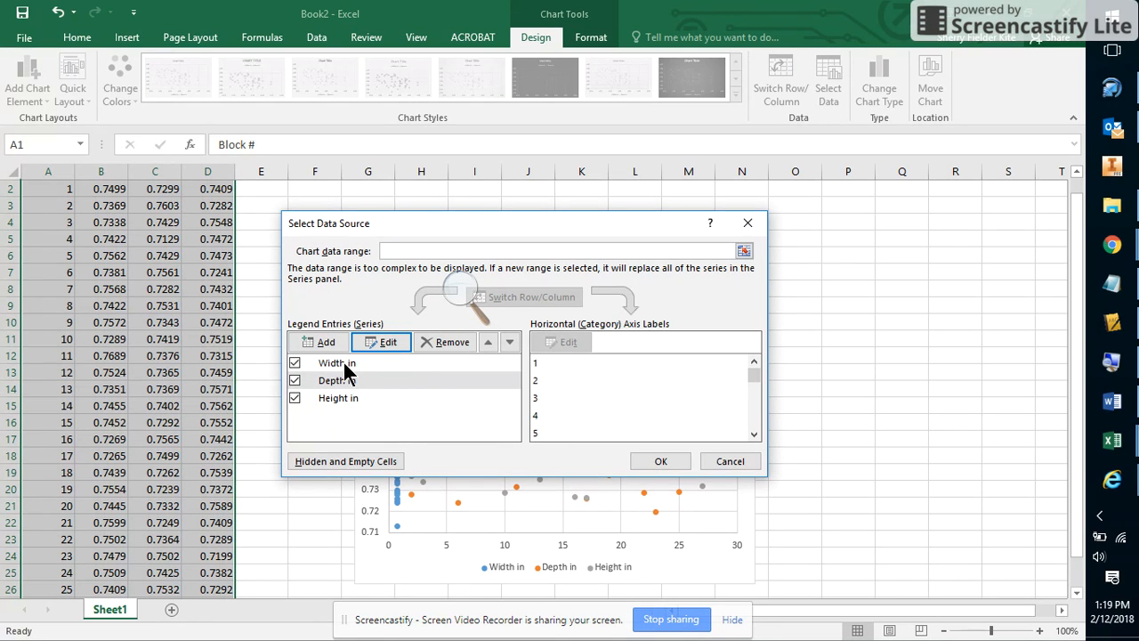
- Open the Width in series for editing, keeping its name linked to the header in C1
{"action": "left_click", "coordinate": [346, 365]}
{"action": "left_click", "coordinate": [388, 341]}
{"action": "left_click", "coordinate": [160, 189]}
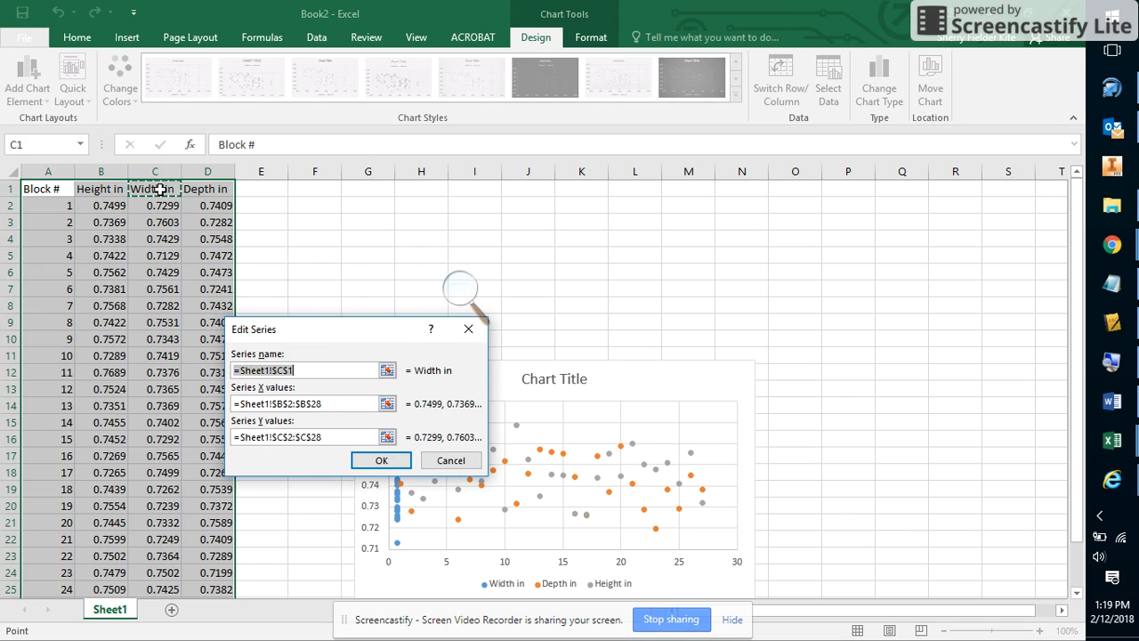
- Try to add A2:A28 to the Width in series' existing X range with a plus sign, and clear the rejected entry
{"action": "left_click_drag", "start_coordinate": [325, 404], "coordinate": [206, 413]}
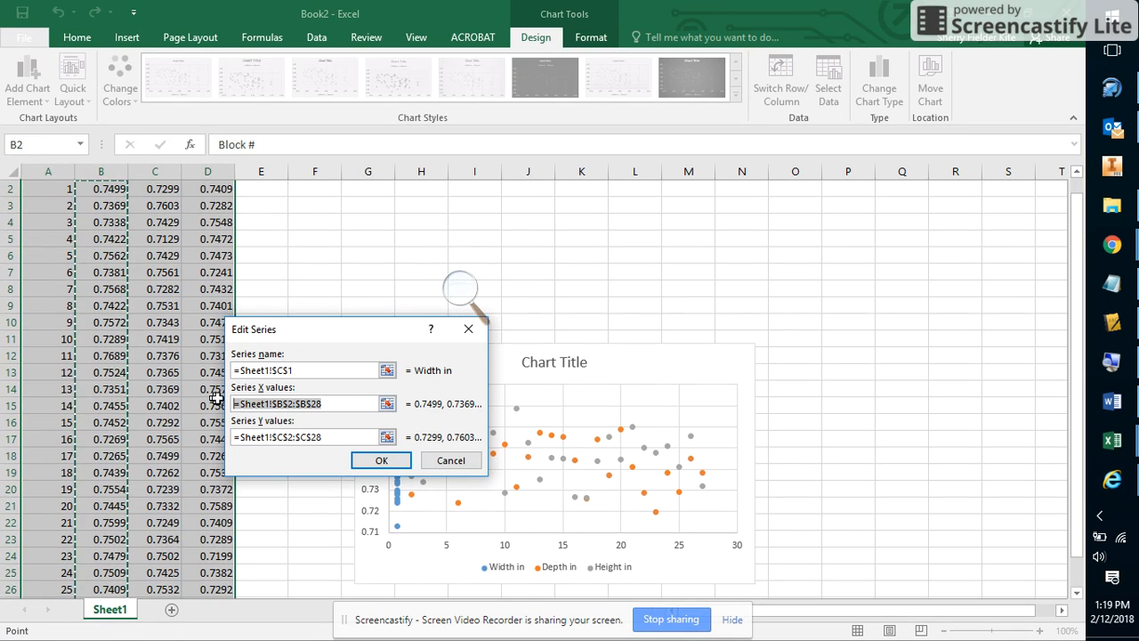
{"action": "left_click", "coordinate": [388, 405]}
{"action": "scroll", "coordinate": [53, 214], "scroll_direction": "up", "scroll_amount": 1}
{"action": "type", "text": "+"}
{"action": "left_click_drag", "start_coordinate": [45, 197], "coordinate": [41, 557]}
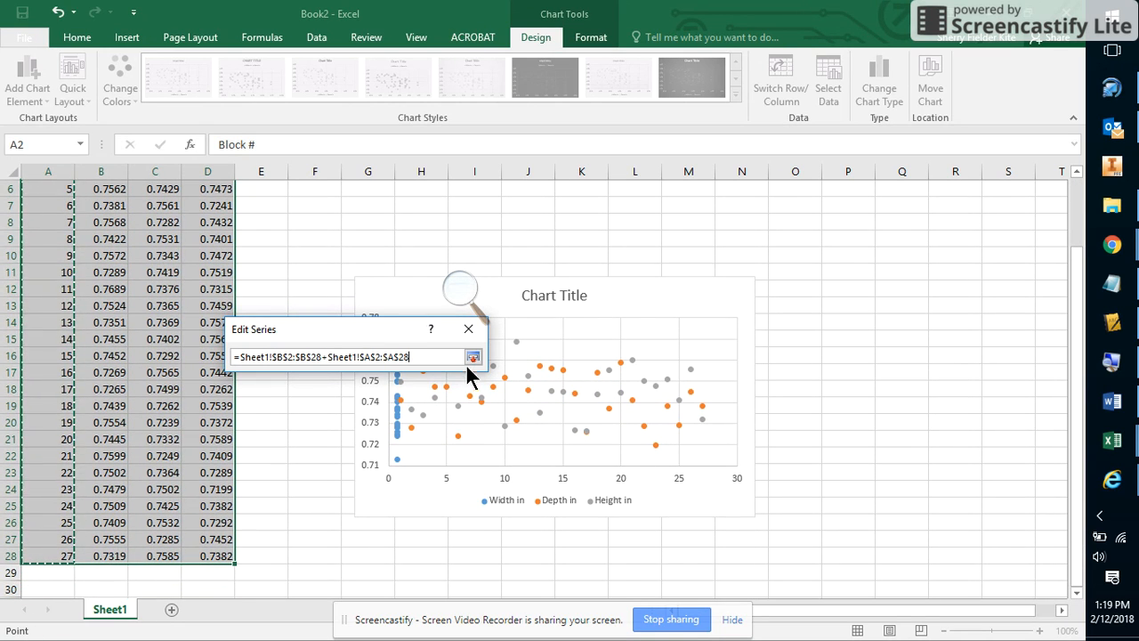
{"action": "left_click", "coordinate": [473, 358]}
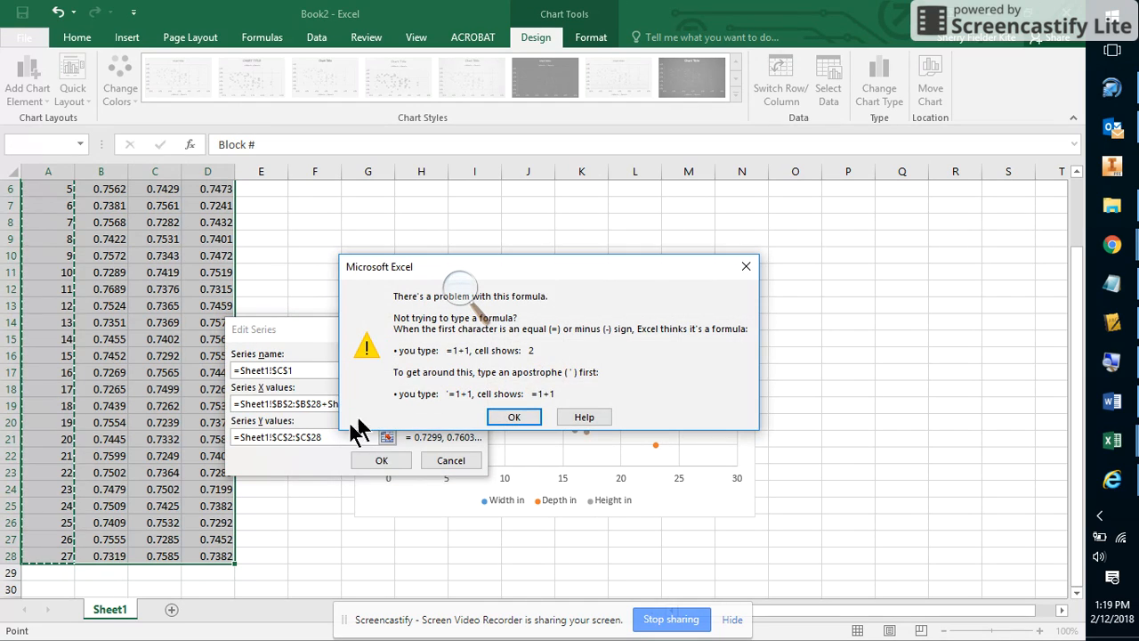
{"action": "left_click", "coordinate": [510, 417]}
{"action": "key", "text": "Delete"}
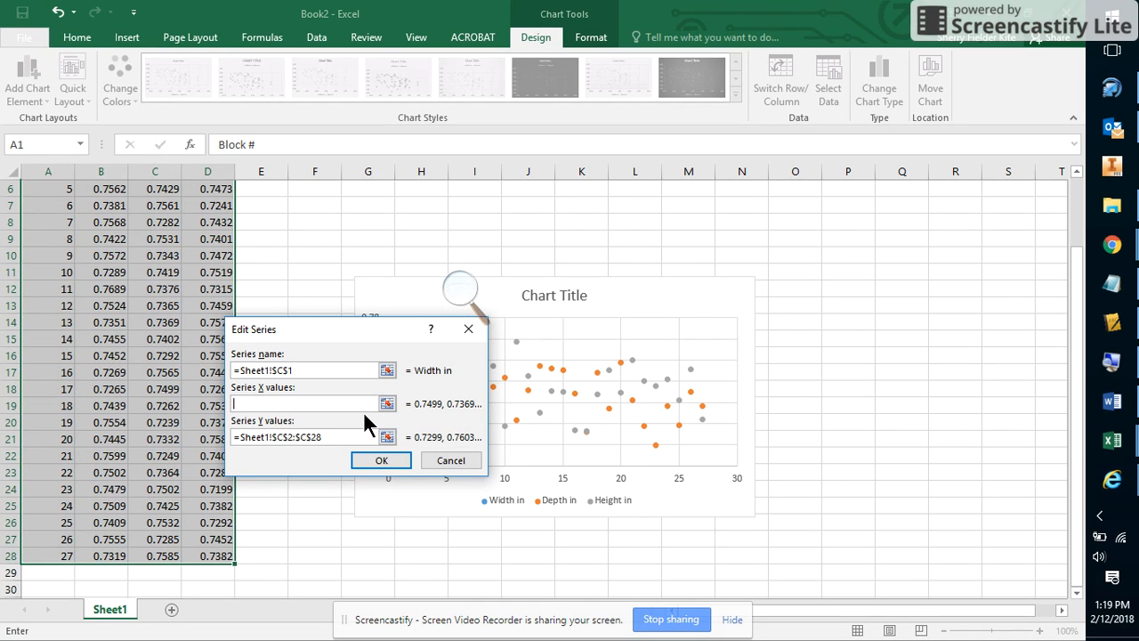
- Set the Width in series' X values to the block numbers in A2:A28
{"action": "left_click", "coordinate": [387, 403]}
{"action": "left_click_drag", "start_coordinate": [69, 558], "coordinate": [36, 207]}
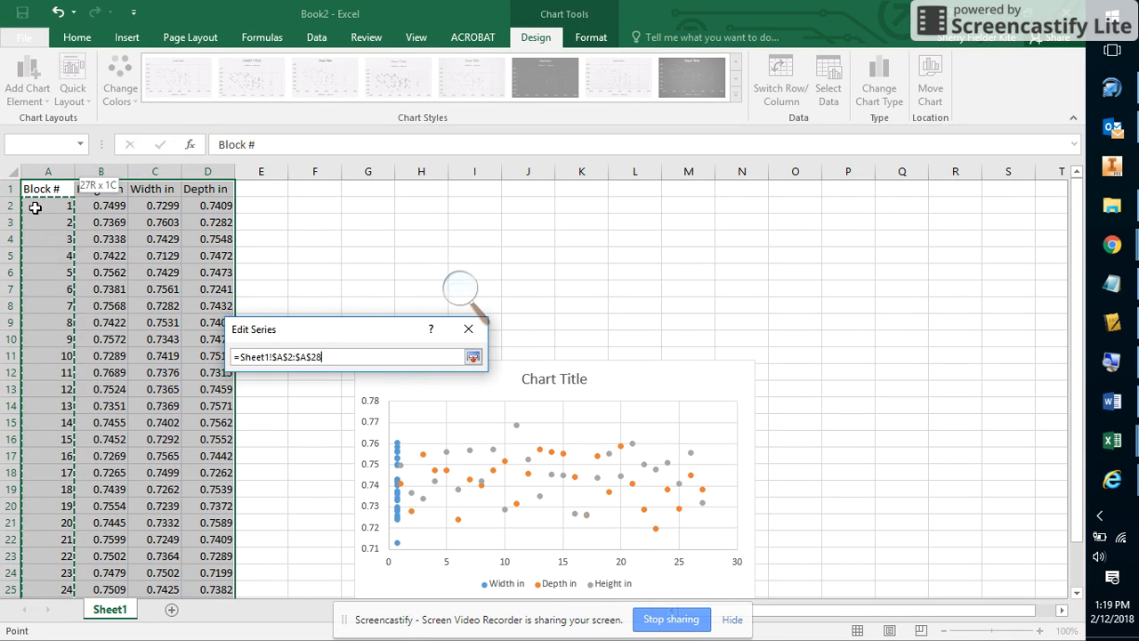
{"action": "left_click", "coordinate": [473, 357]}
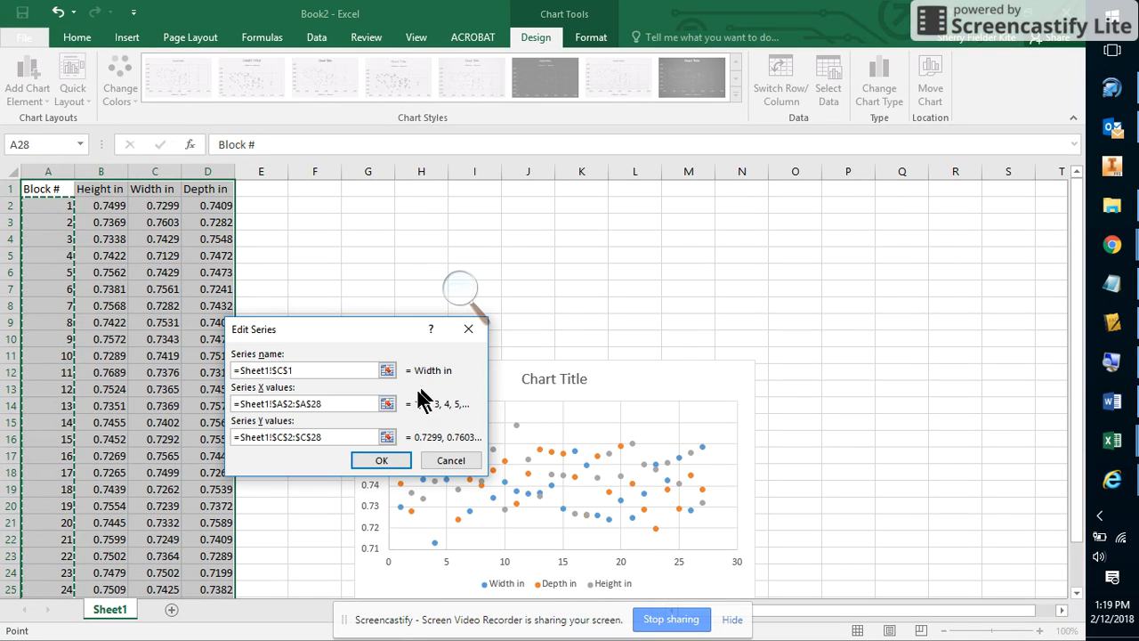
- Check the Width in series' Y range C2:C28, accept the series and apply the chart's data source changes
{"action": "left_click", "coordinate": [388, 436]}
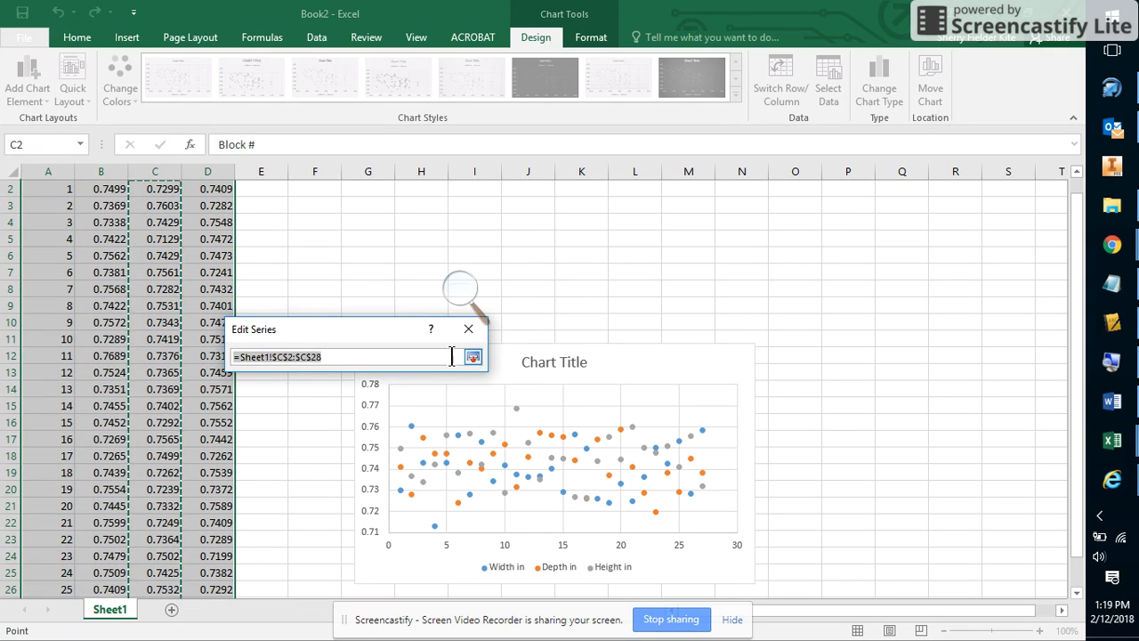
{"action": "left_click", "coordinate": [473, 357]}
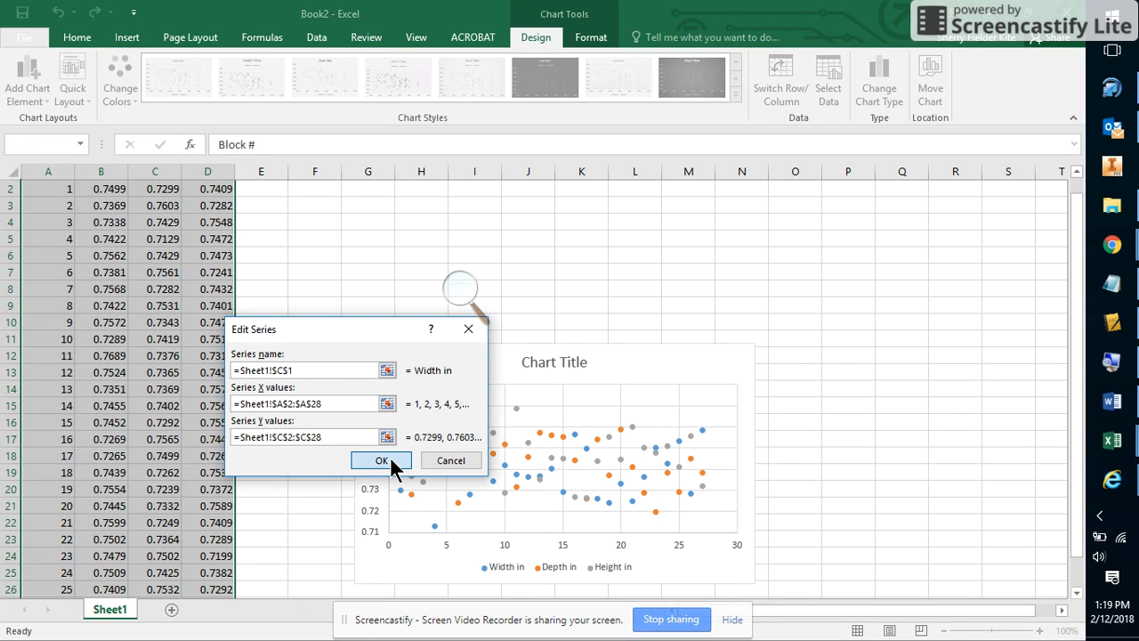
{"action": "left_click", "coordinate": [382, 461]}
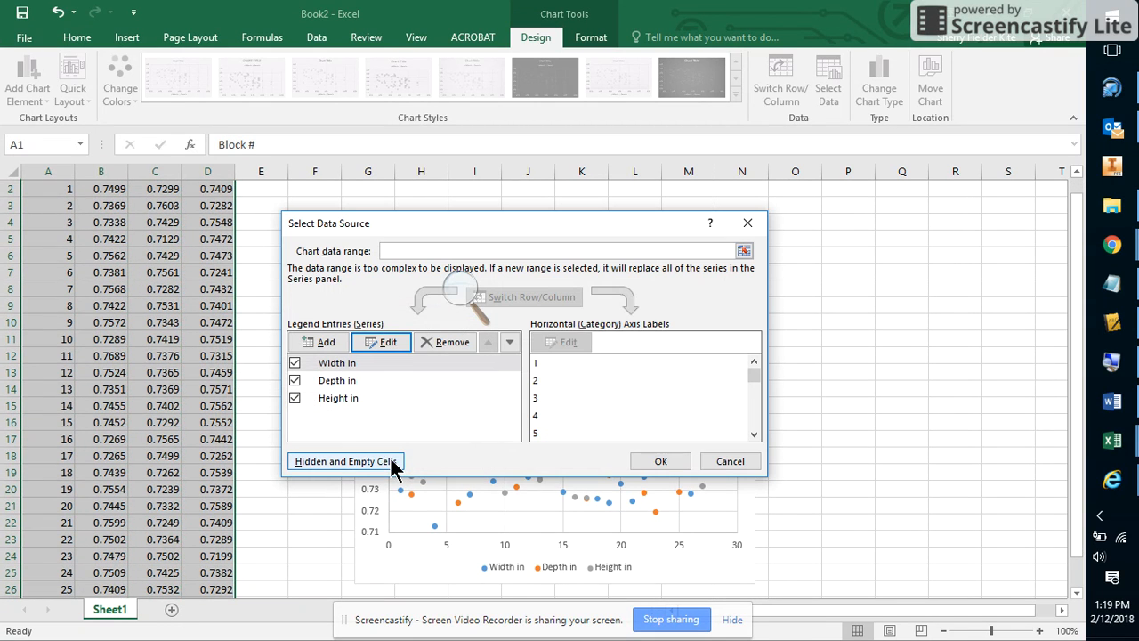
{"action": "left_click", "coordinate": [660, 463]}
- Enlarge the chart so it starts at about row 2 beside the data, and apply the dark gradient chart style
{"action": "left_click_drag", "start_coordinate": [353, 344], "coordinate": [254, 193]}
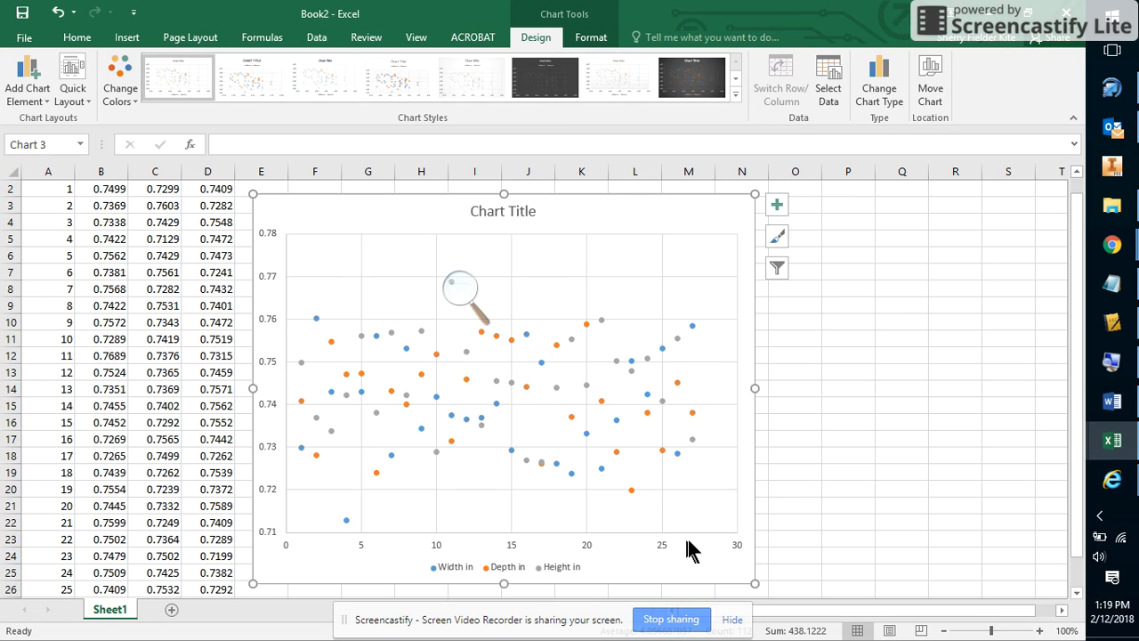
{"action": "left_click", "coordinate": [692, 78]}
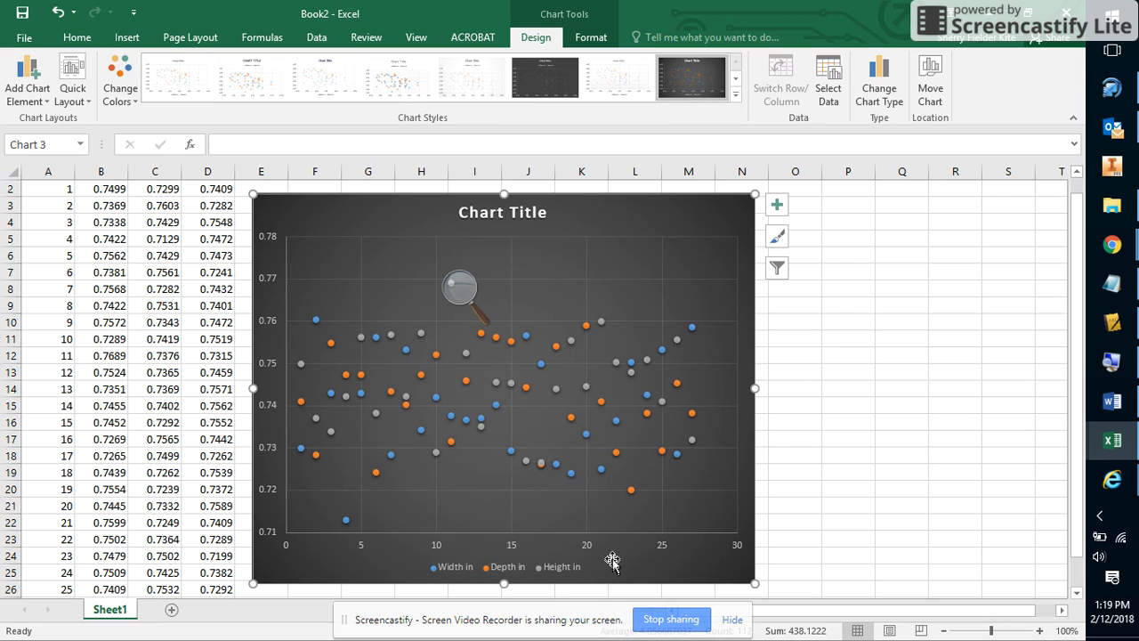
- Set the horizontal axis maximum to 27 and its major unit to 1
{"action": "double_click", "coordinate": [587, 546]}
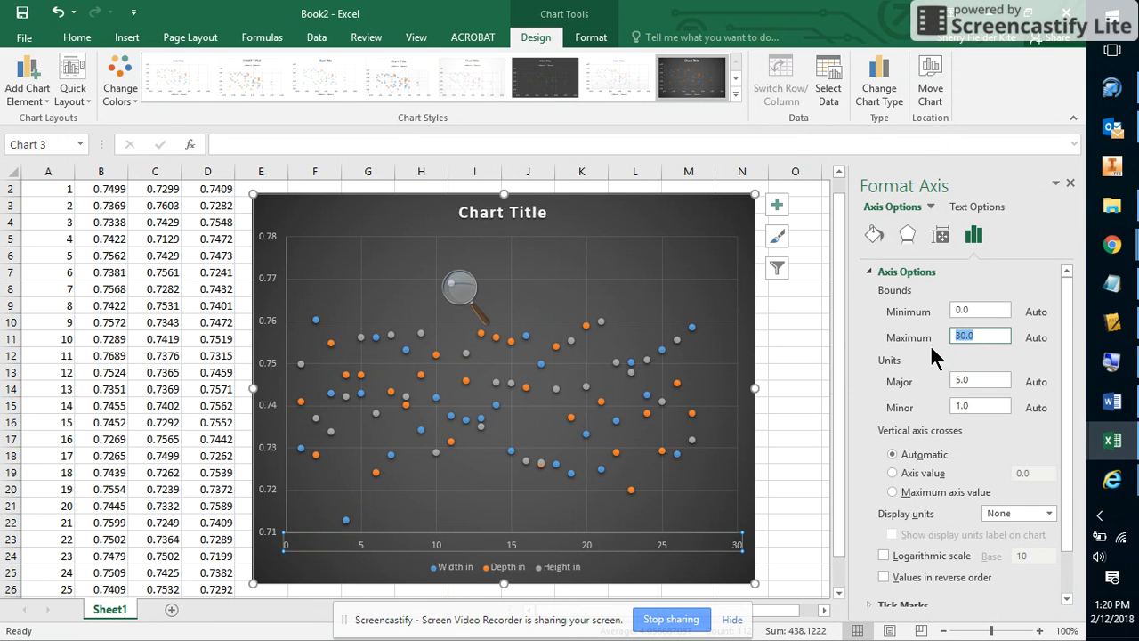
{"action": "type", "text": "27"}
{"action": "left_click", "coordinate": [999, 380]}
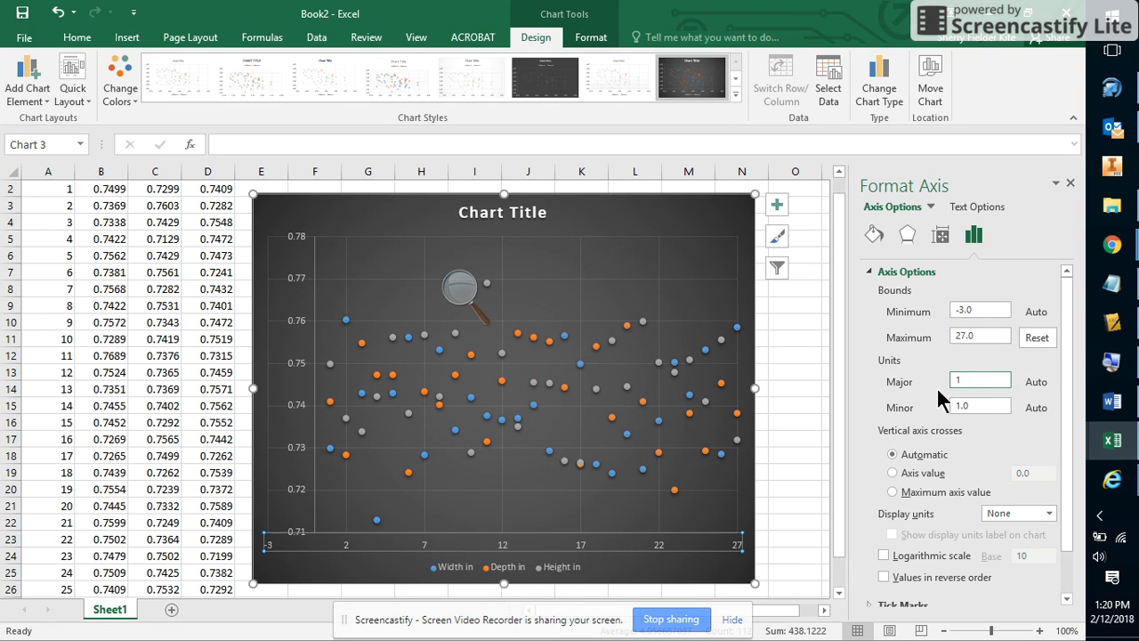
{"action": "scroll", "coordinate": [994, 478], "scroll_direction": "down", "scroll_amount": 1}
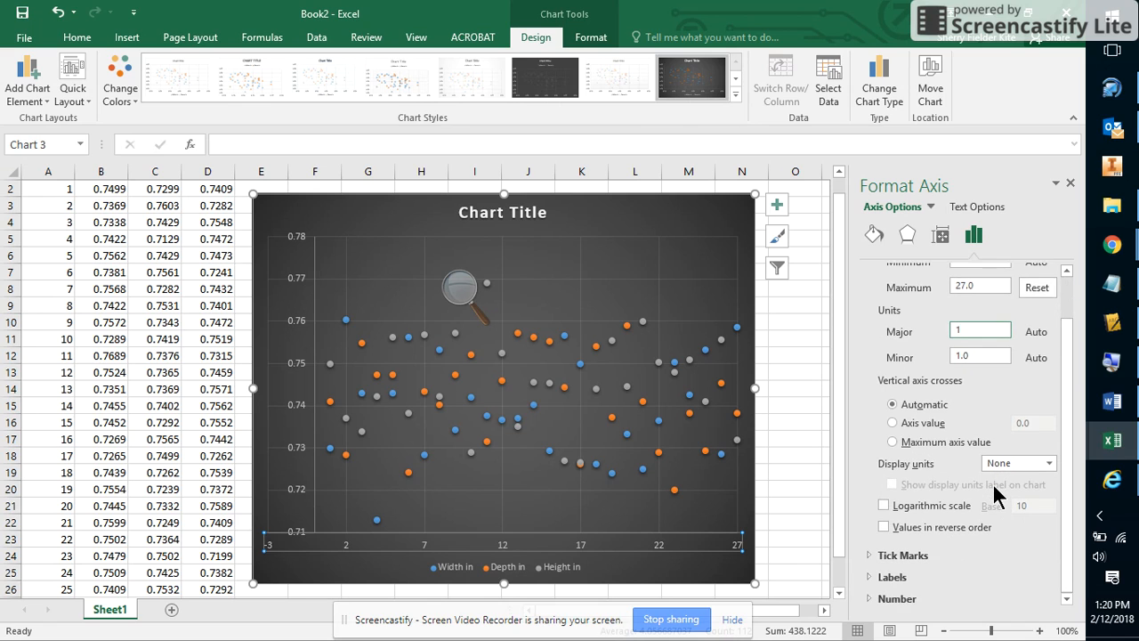
{"action": "left_click", "coordinate": [922, 549]}
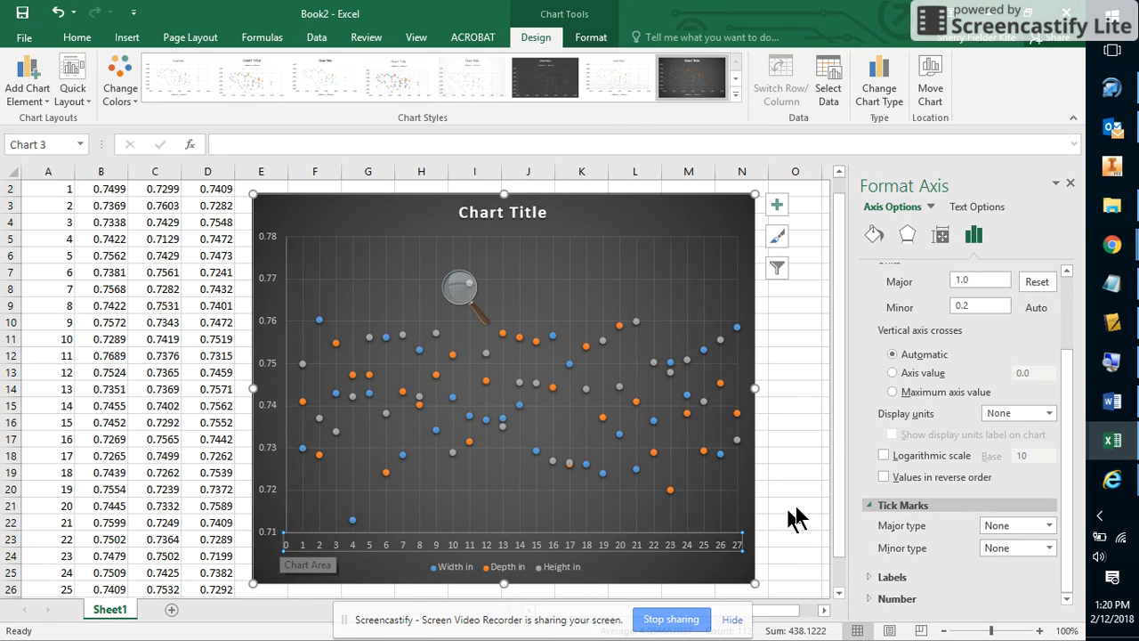
- Set the horizontal axis minimum to 1
{"action": "scroll", "coordinate": [1009, 470], "scroll_direction": "up", "scroll_amount": 3}
{"action": "double_click", "coordinate": [977, 405]}
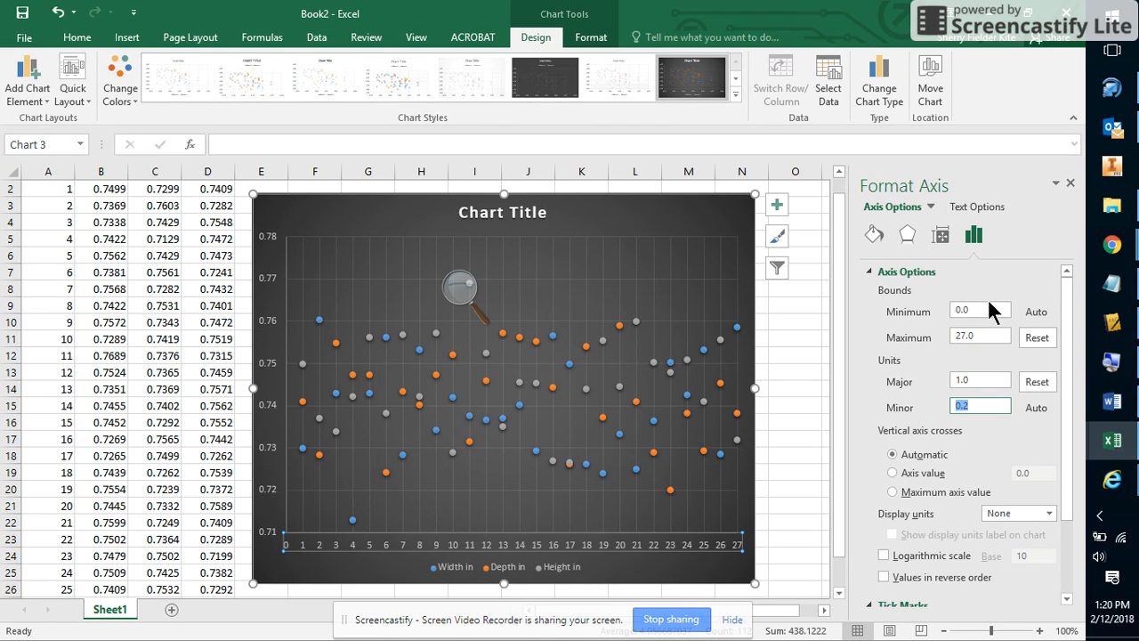
{"action": "double_click", "coordinate": [980, 309]}
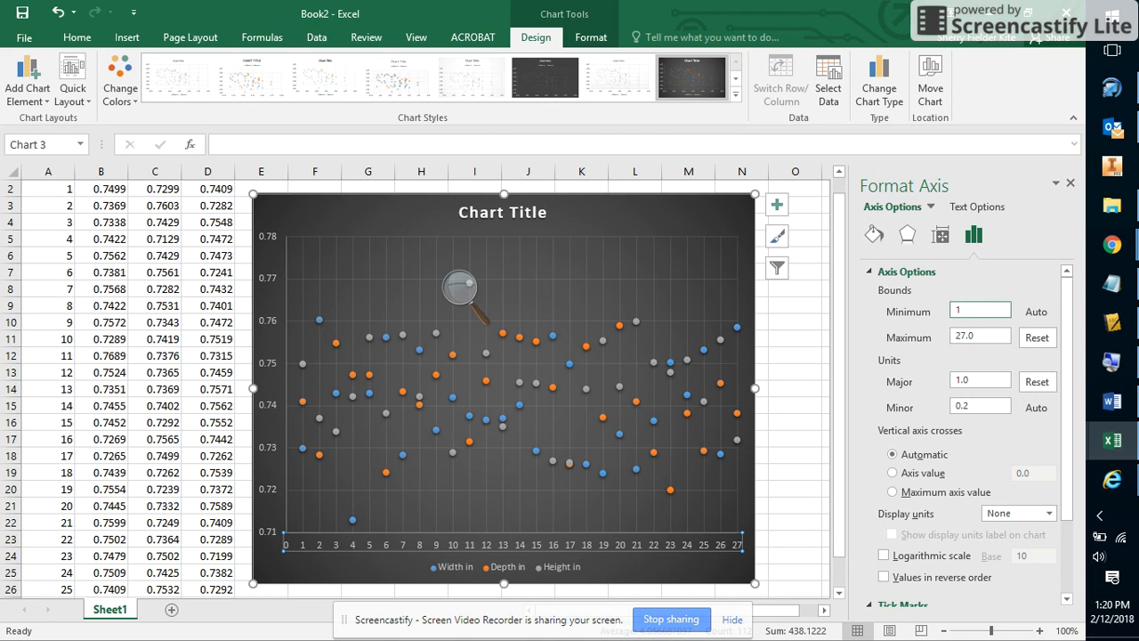
{"action": "left_click", "coordinate": [990, 270]}
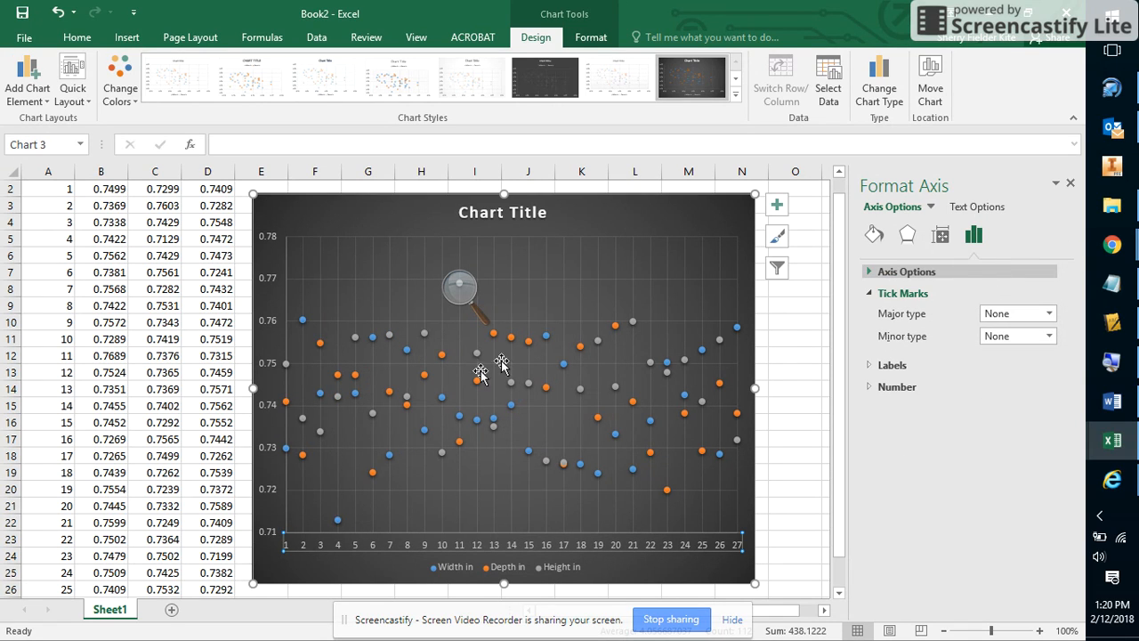
- Set the vertical axis maximum to 0.77, keeping the minimum at 0.71
{"action": "left_click", "coordinate": [272, 456]}
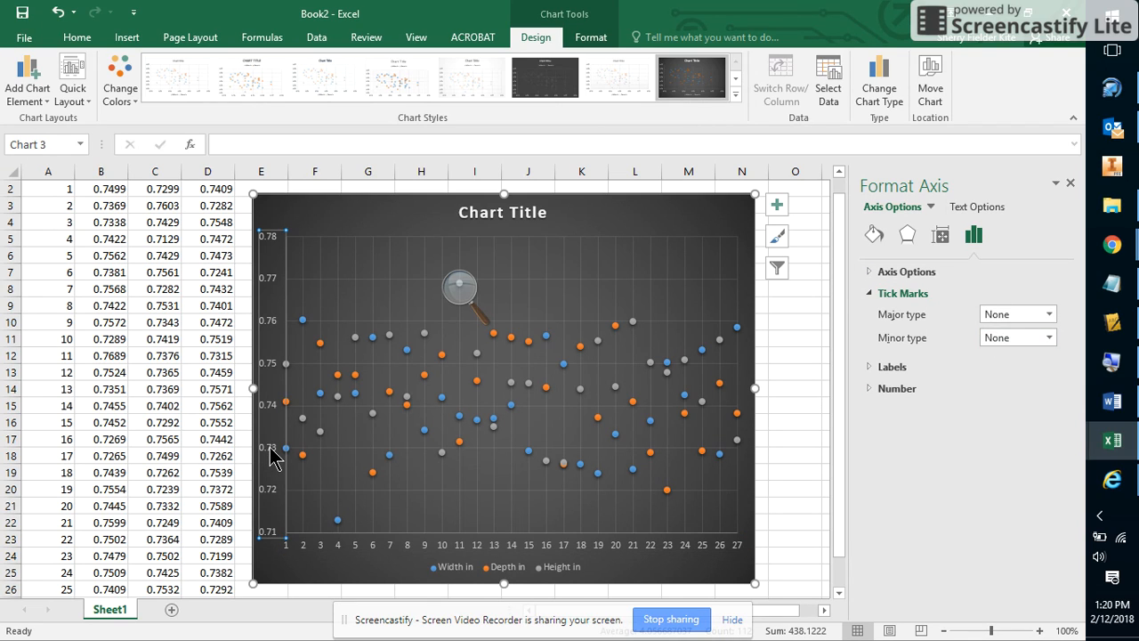
{"action": "left_click", "coordinate": [899, 274]}
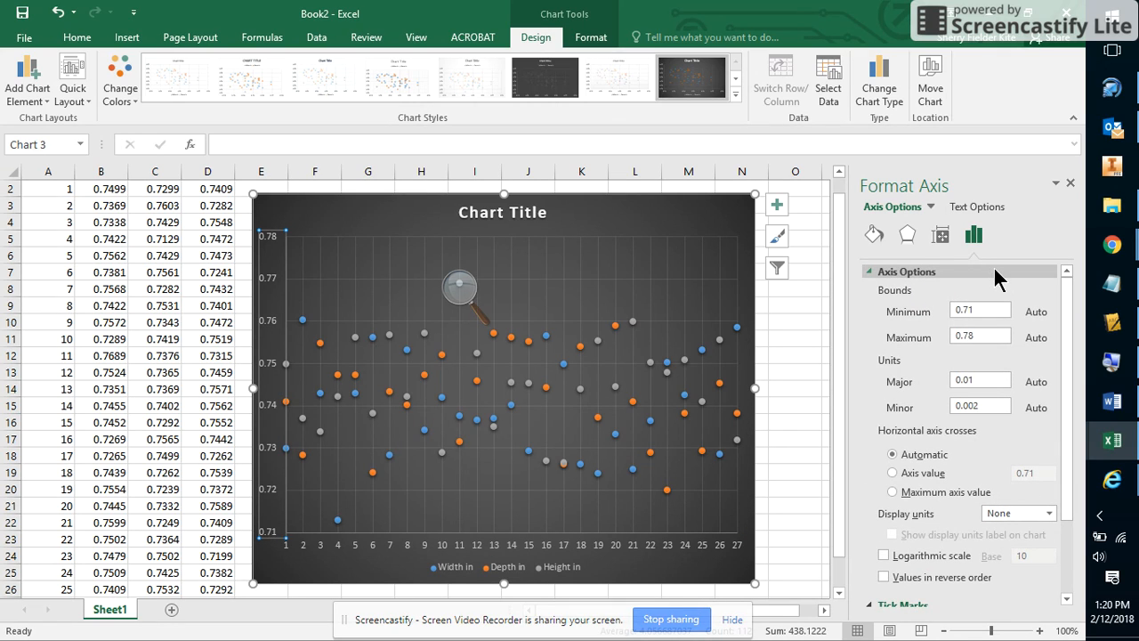
{"action": "left_click", "coordinate": [999, 335]}
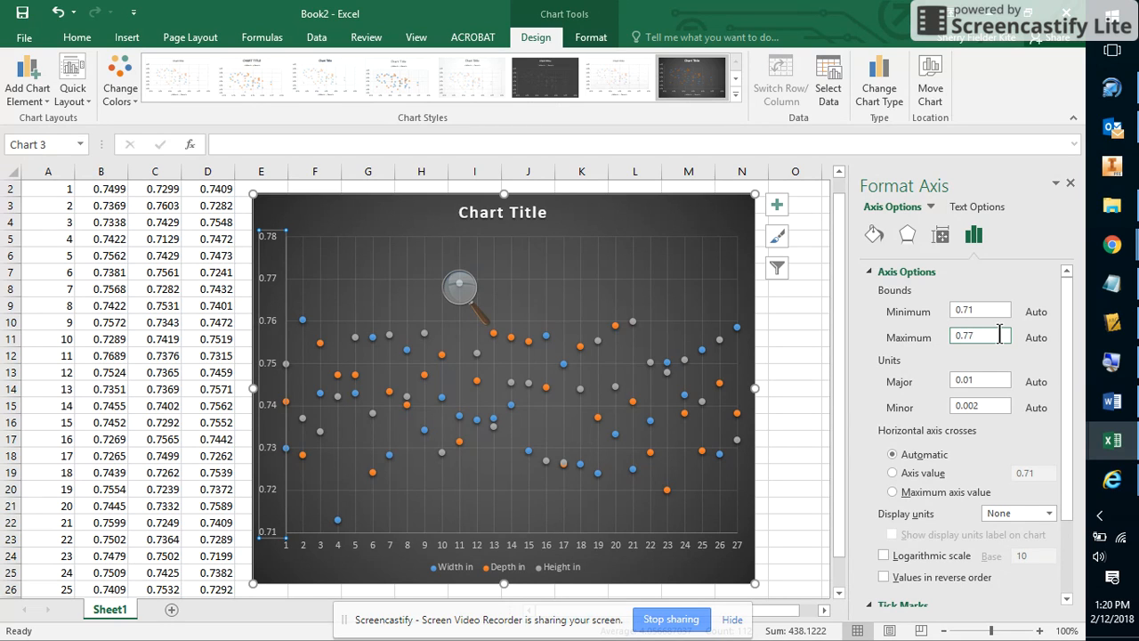
{"action": "left_click", "coordinate": [987, 310]}
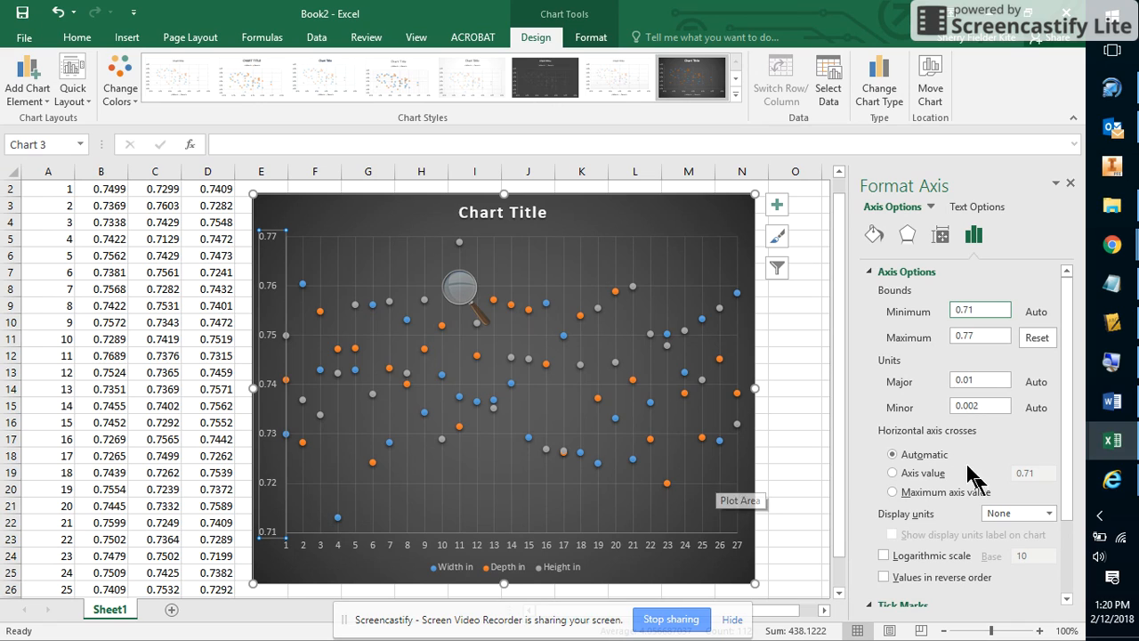
- Replace the chart title with the two owners' first names in possessive form followed by "Blocks"
{"action": "left_click", "coordinate": [530, 212]}
{"action": "left_click", "coordinate": [529, 211]}
{"action": "left_click_drag", "start_coordinate": [546, 212], "coordinate": [471, 223]}
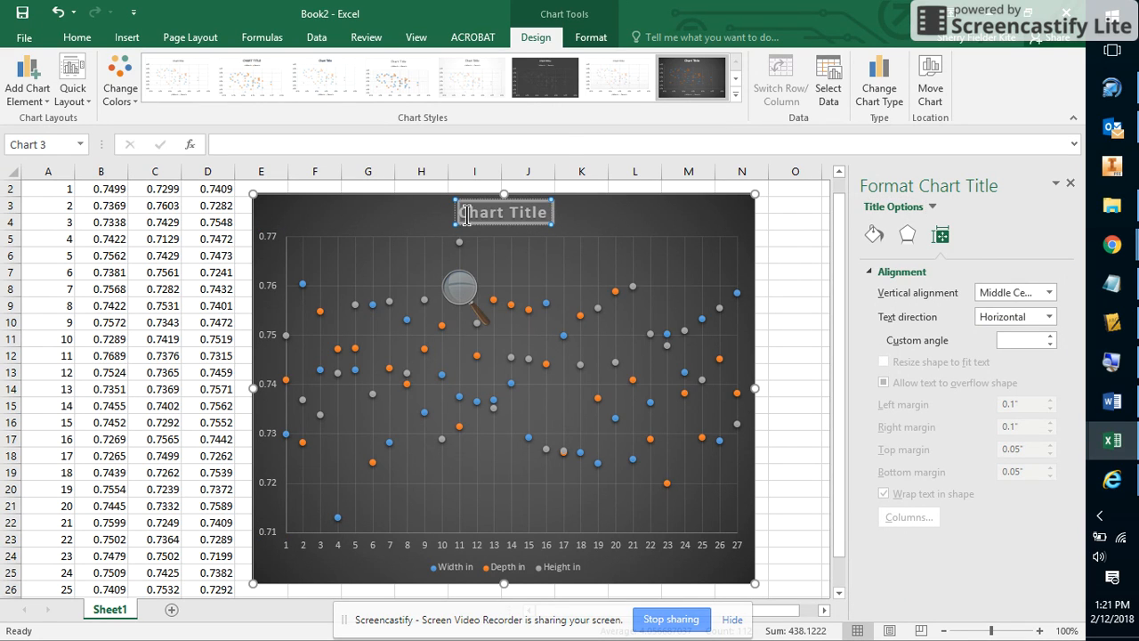
{"action": "type", "text": "Luci"}
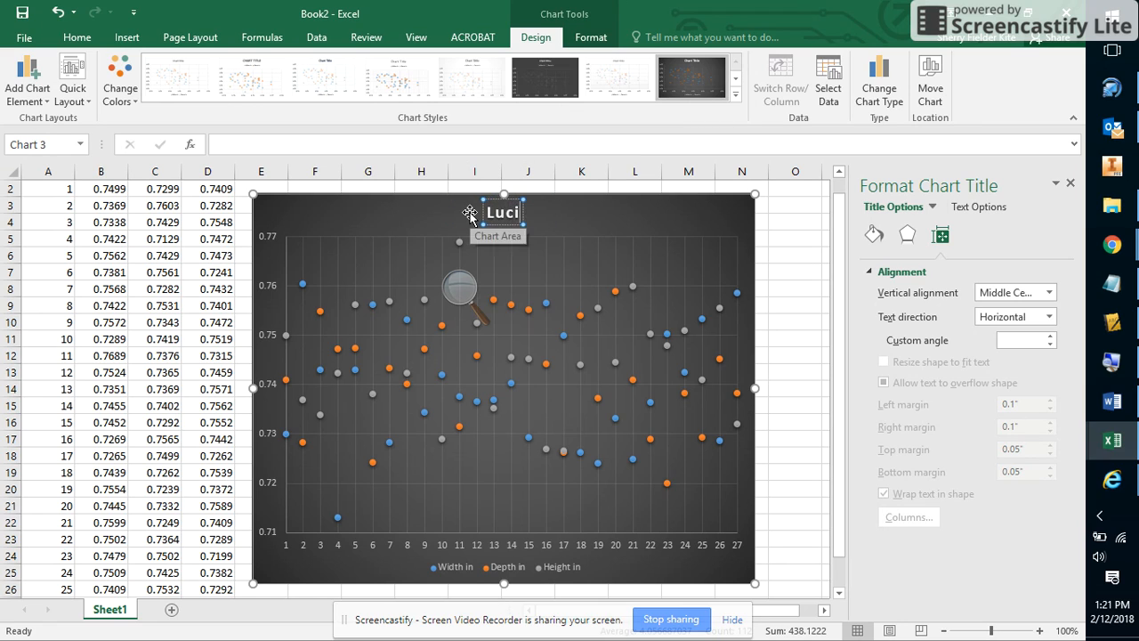
{"action": "type", "text": "en and Rol"}
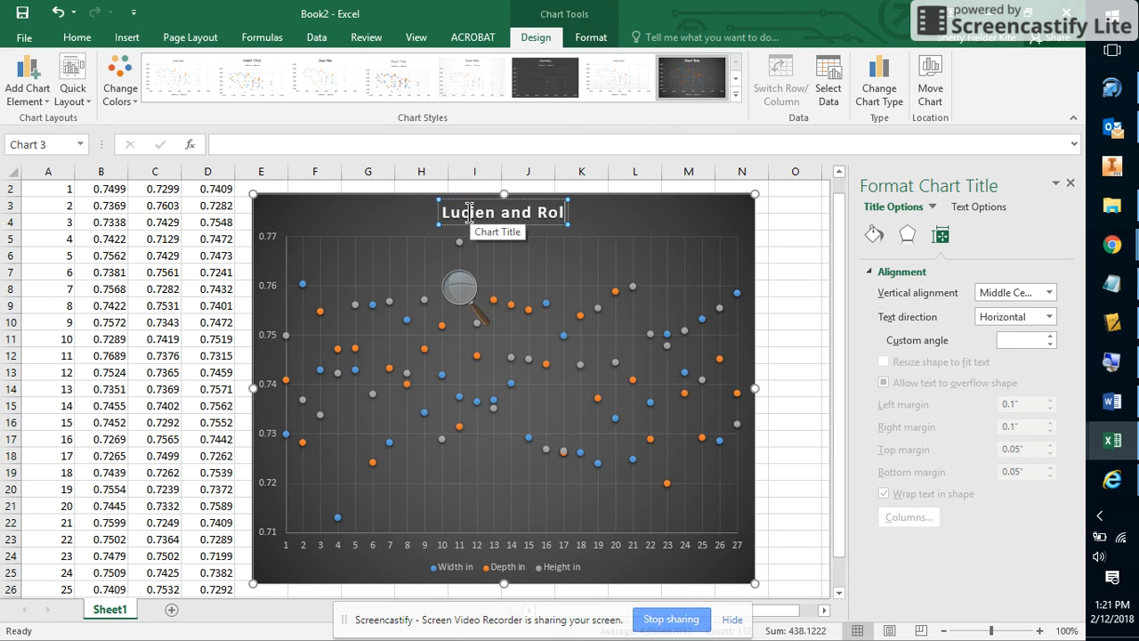
{"action": "type", "text": "ando's Blocks"}
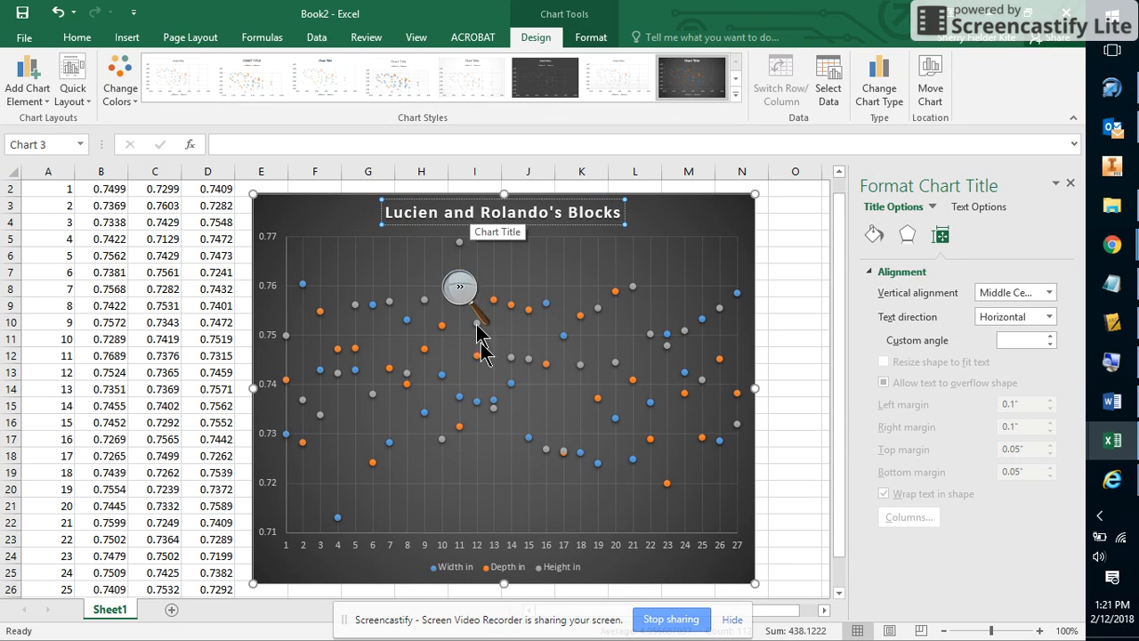
{"action": "left_click", "coordinate": [652, 574]}
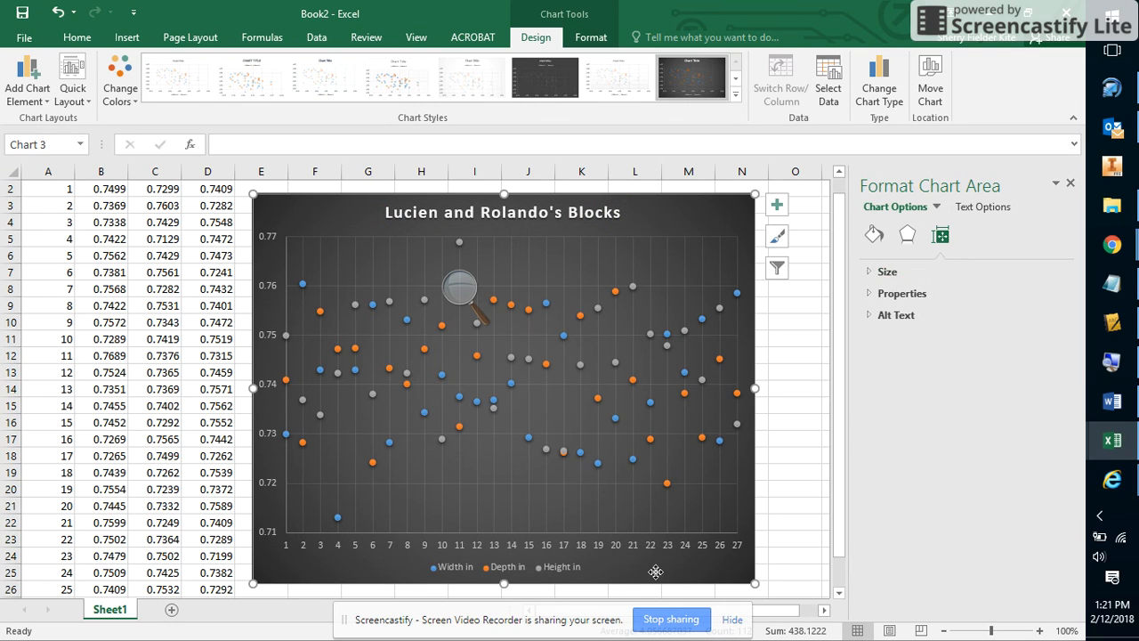
- Add axis titles to the chart and name the vertical axis "Inches"
{"action": "left_click", "coordinate": [796, 204]}
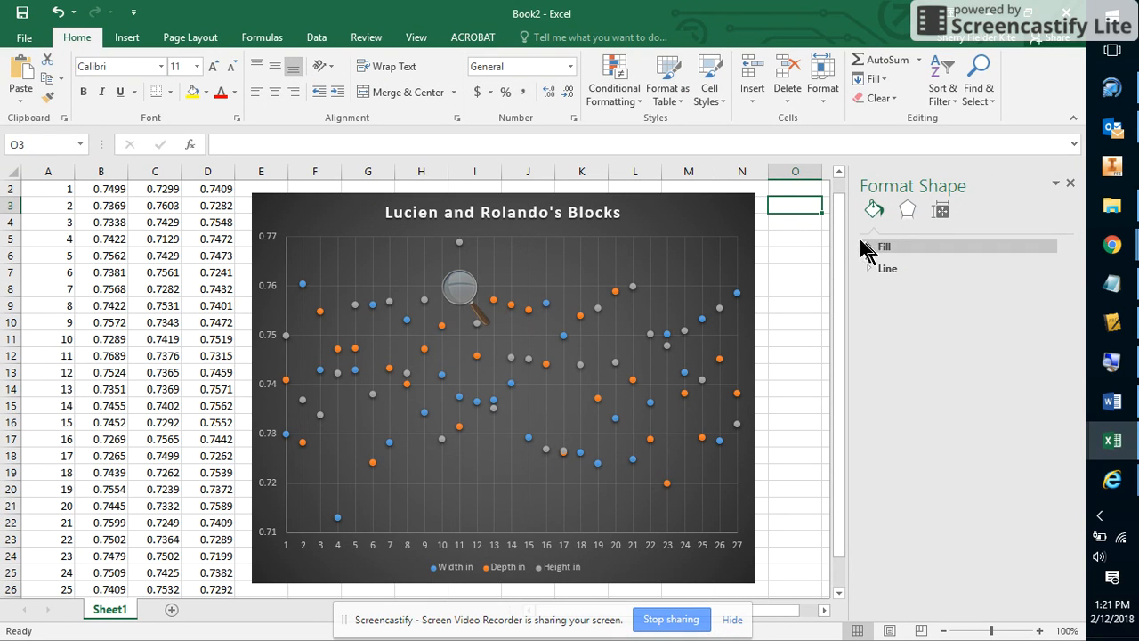
{"action": "left_click", "coordinate": [734, 213]}
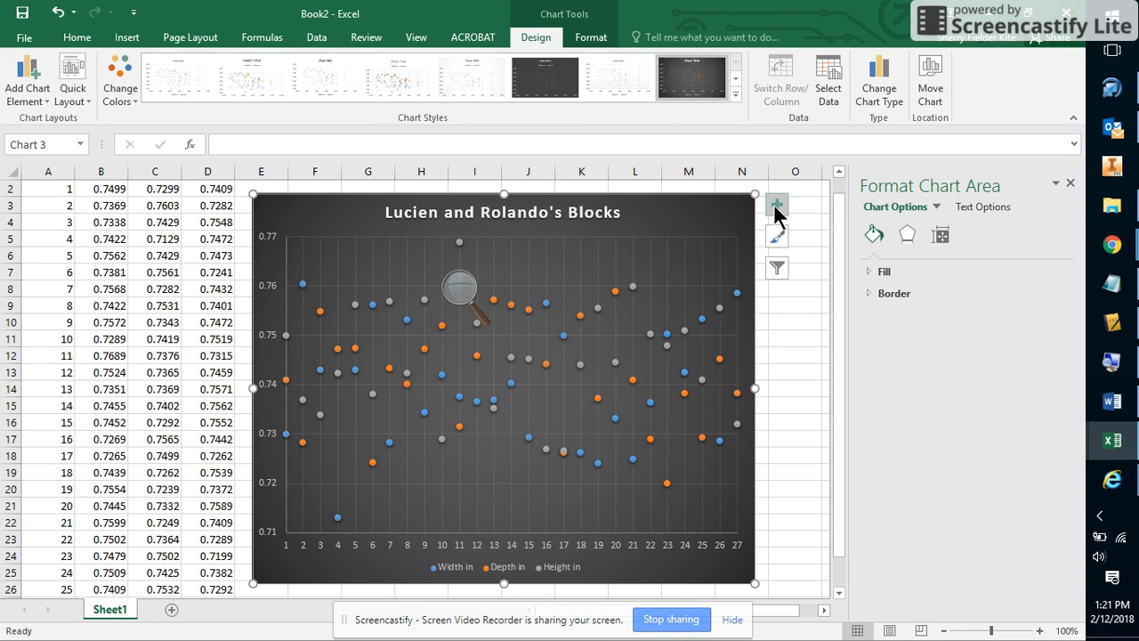
{"action": "left_click", "coordinate": [774, 209]}
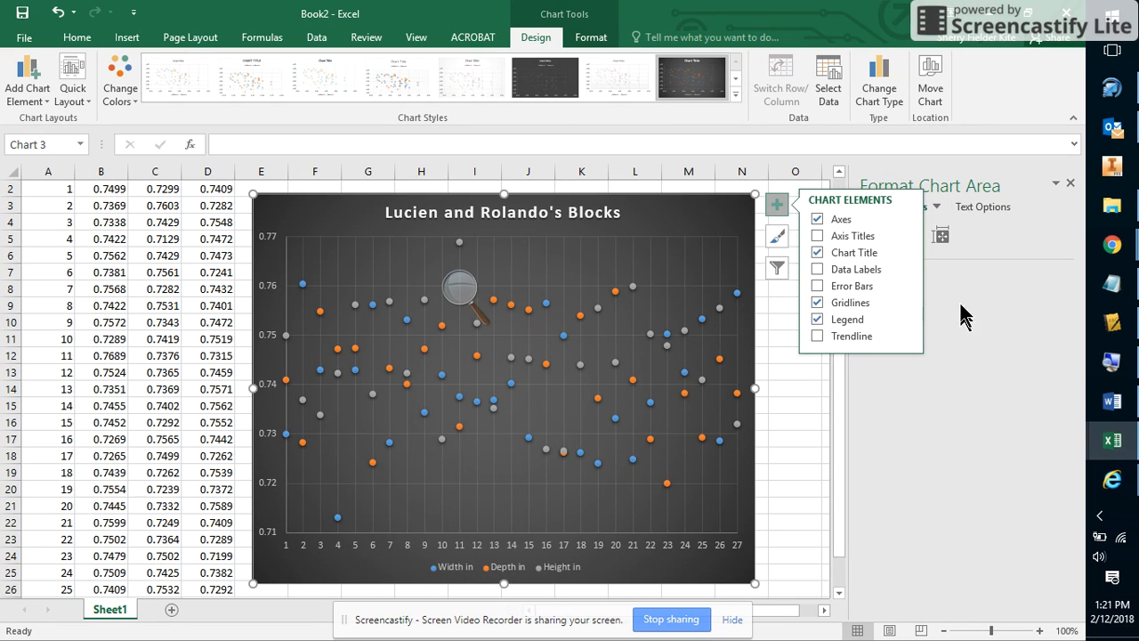
{"action": "left_click", "coordinate": [856, 237]}
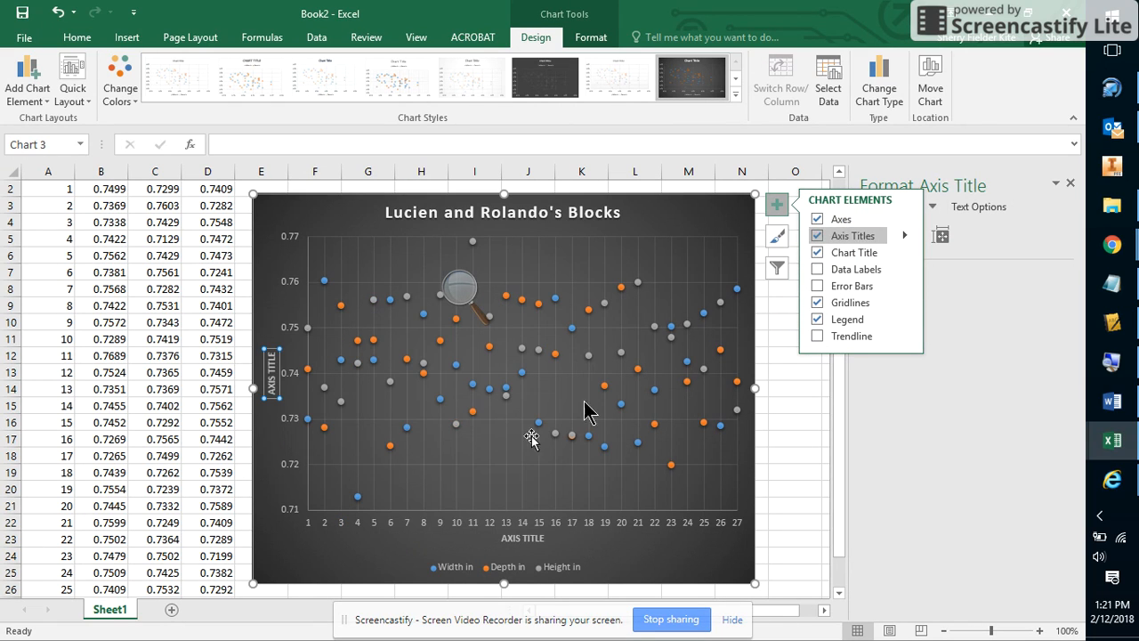
{"action": "left_click", "coordinate": [271, 383]}
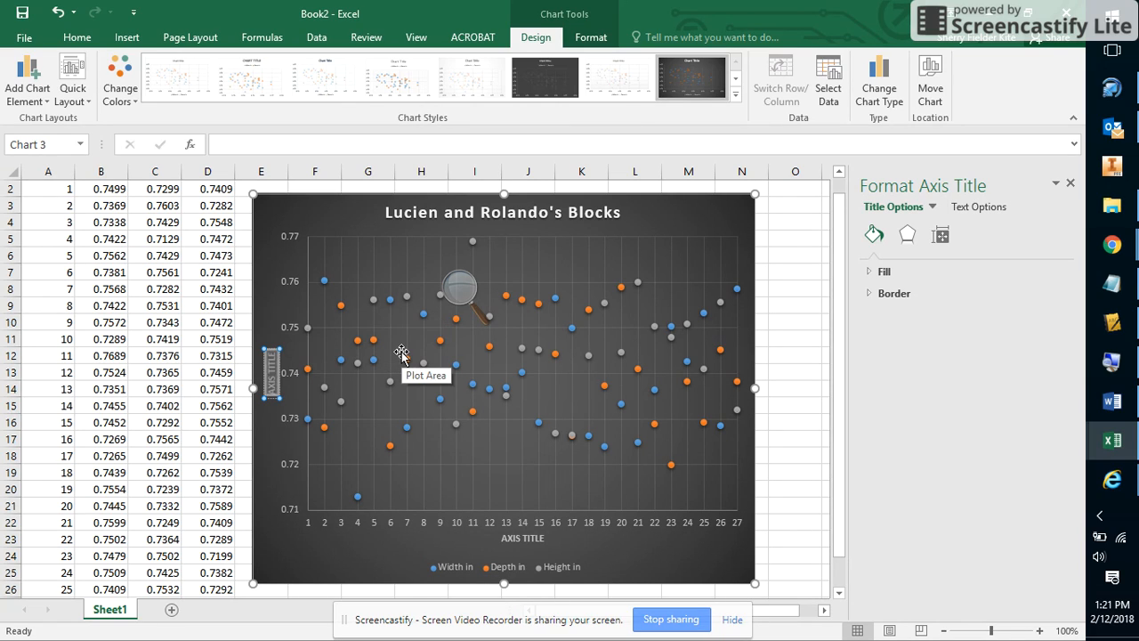
{"action": "type", "text": "Inches"}
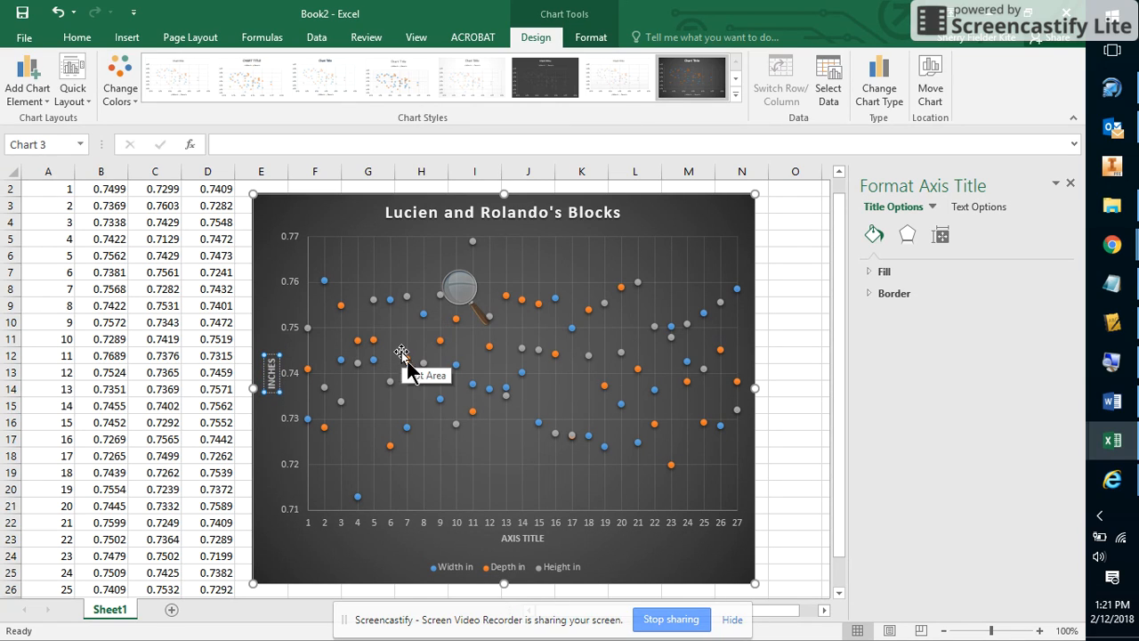
- Replace the horizontal axis title with "BLOCK NUMBER" and leave the chart
{"action": "left_click", "coordinate": [531, 539]}
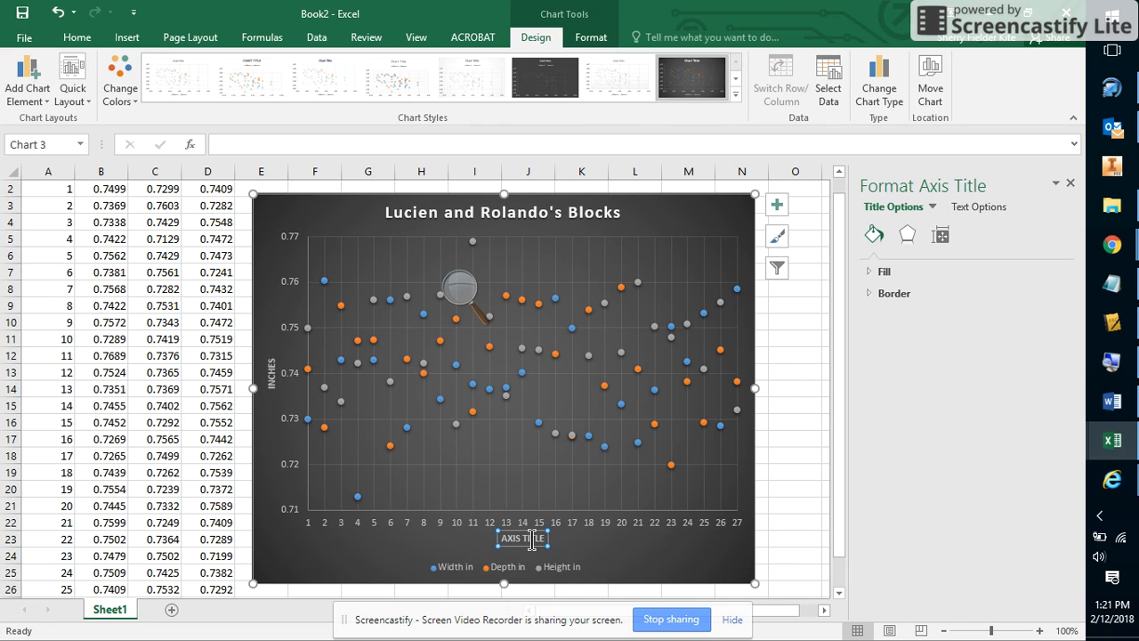
{"action": "double_click", "coordinate": [534, 538]}
{"action": "key", "text": "BackSpace"}
{"action": "key", "text": "BackSpace"}
{"action": "key", "text": "BackSpace"}
{"action": "key", "text": "BackSpace"}
{"action": "key", "text": "BackSpace"}
{"action": "key", "text": "BackSpace"}
{"action": "key", "text": "BackSpace"}
{"action": "key", "text": "BackSpace"}
{"action": "key", "text": "BackSpace"}
{"action": "key", "text": "BackSpace"}
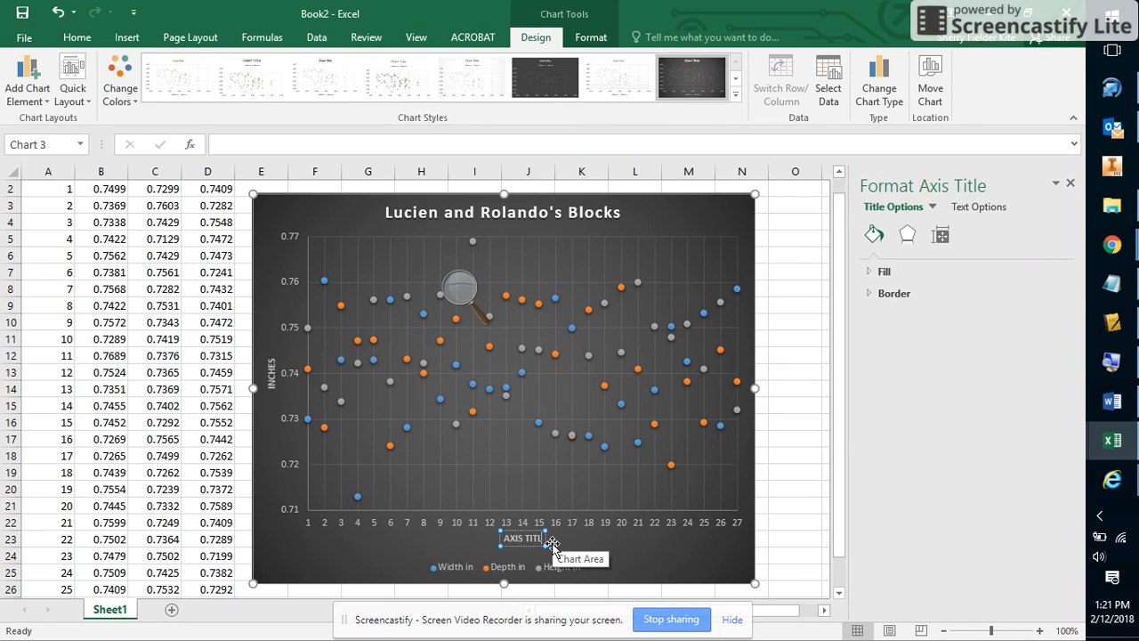
{"action": "type", "text": "BLOCK NUMBER"}
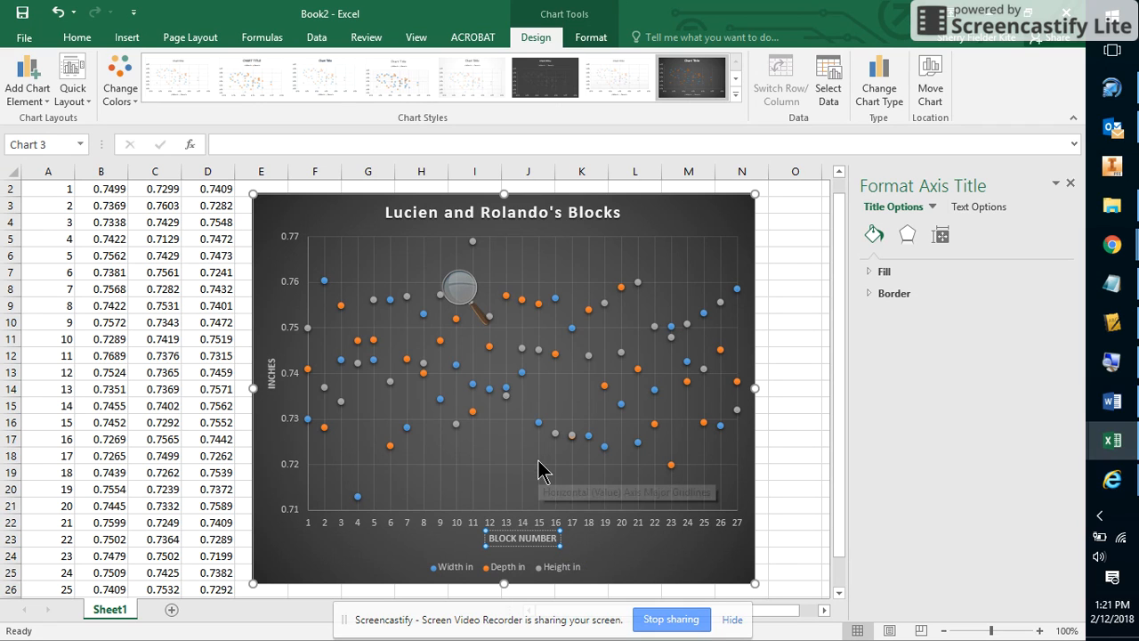
{"action": "left_click", "coordinate": [814, 253]}
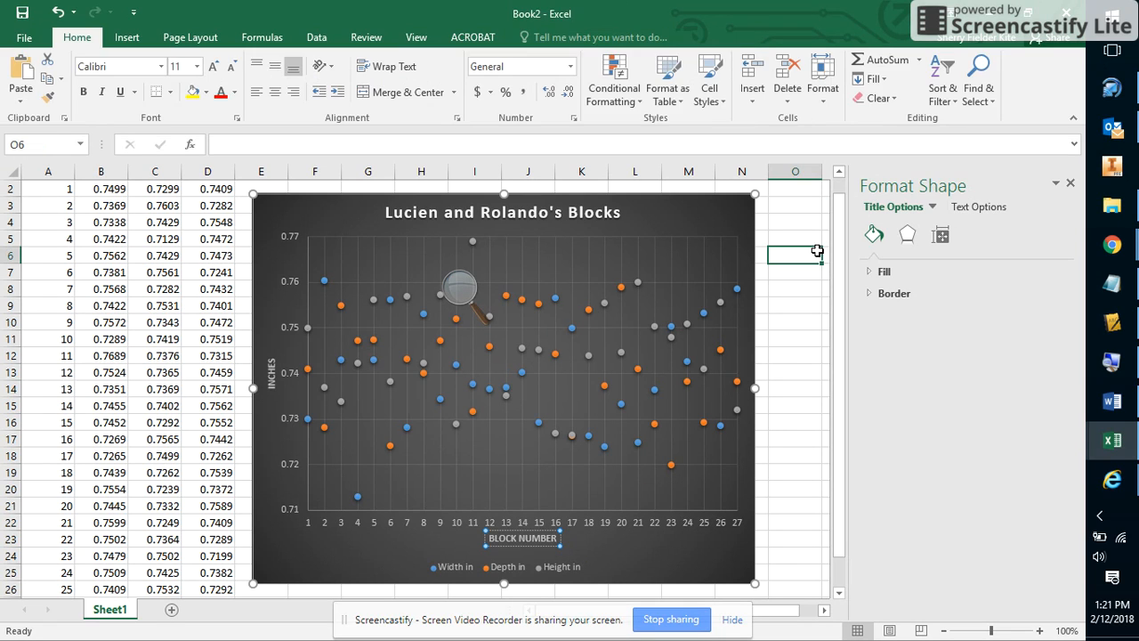
- Widen the chart so it extends across column O
{"action": "left_click", "coordinate": [754, 404]}
{"action": "left_click_drag", "start_coordinate": [754, 387], "coordinate": [819, 388]}
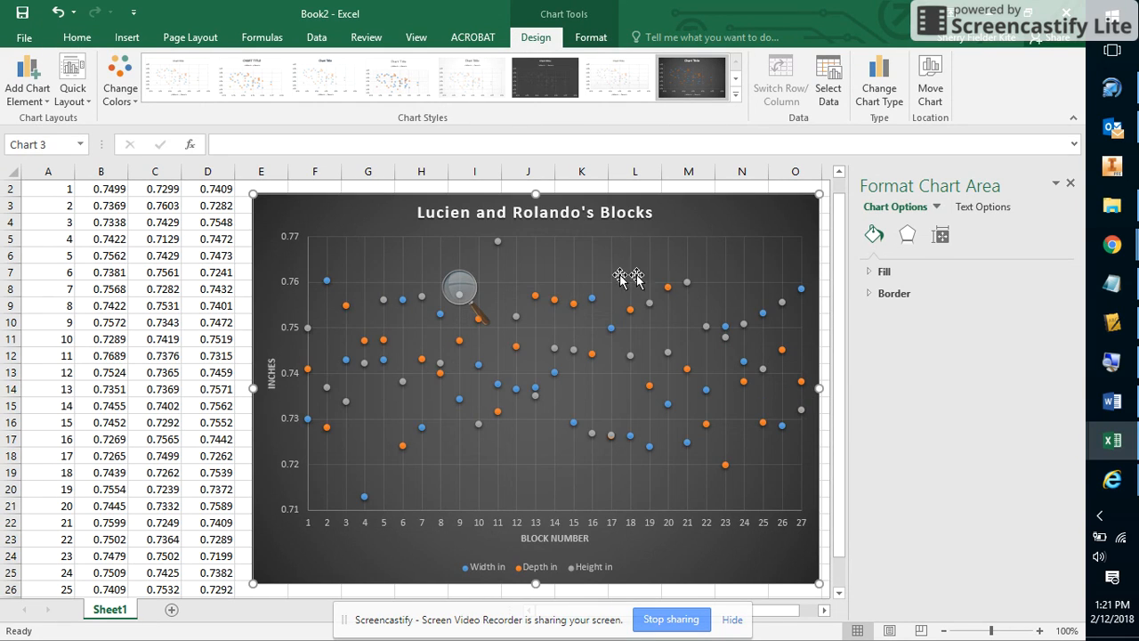
- Enlarge the view with Magnifier and examine the highest and lowest data points on the chart
{"action": "left_click", "coordinate": [463, 299]}
{"action": "left_click", "coordinate": [477, 299]}
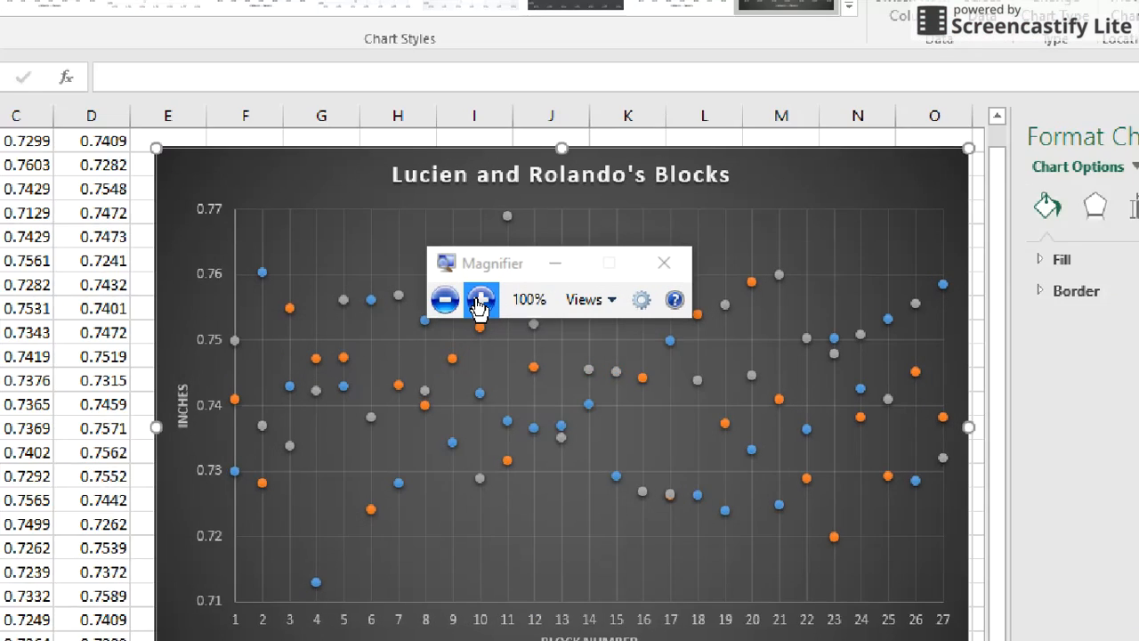
{"action": "left_click", "coordinate": [478, 299]}
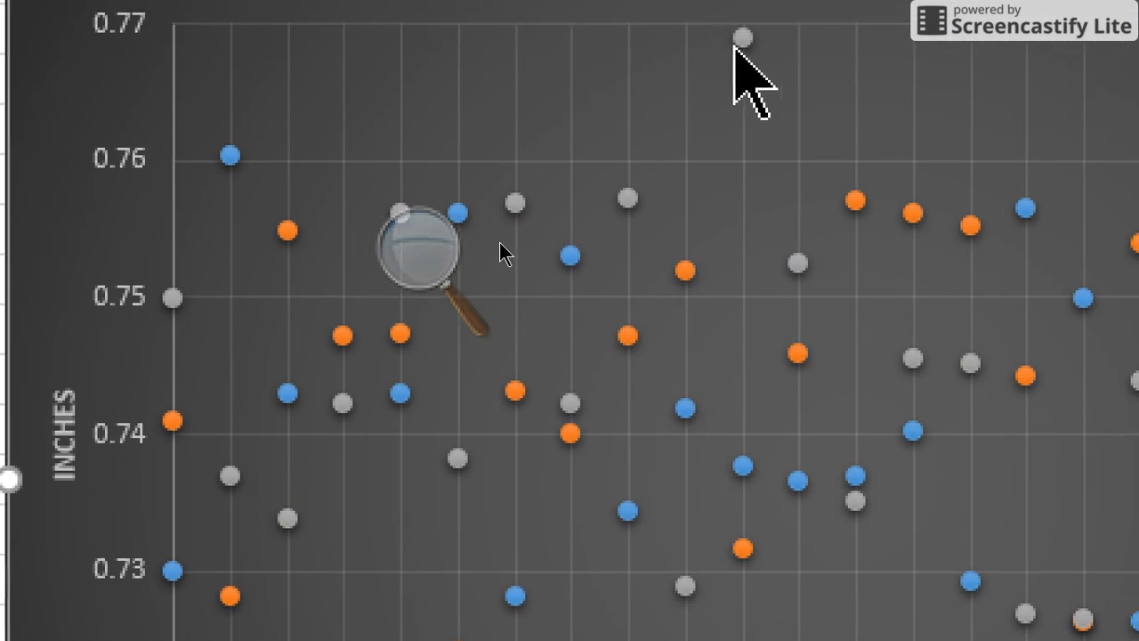
{"action": "mouse_move", "coordinate": [720, 55]}
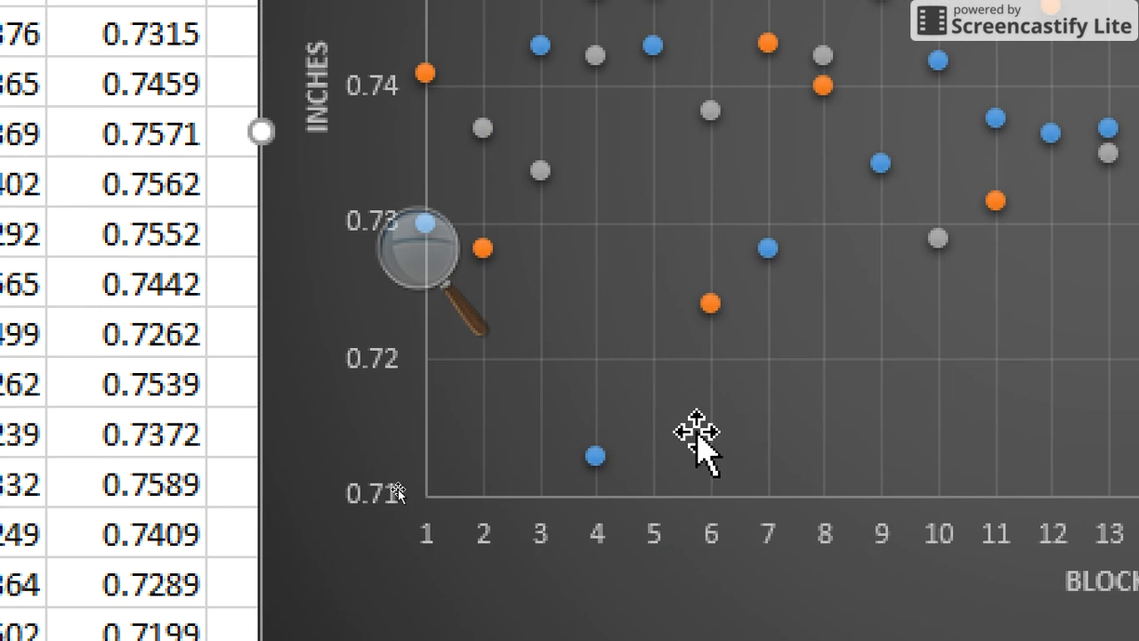
- Examine the lowest data points at blocks 4 and 23, and reset Magnifier to 100% and minimize its window
{"action": "mouse_move", "coordinate": [592, 459]}
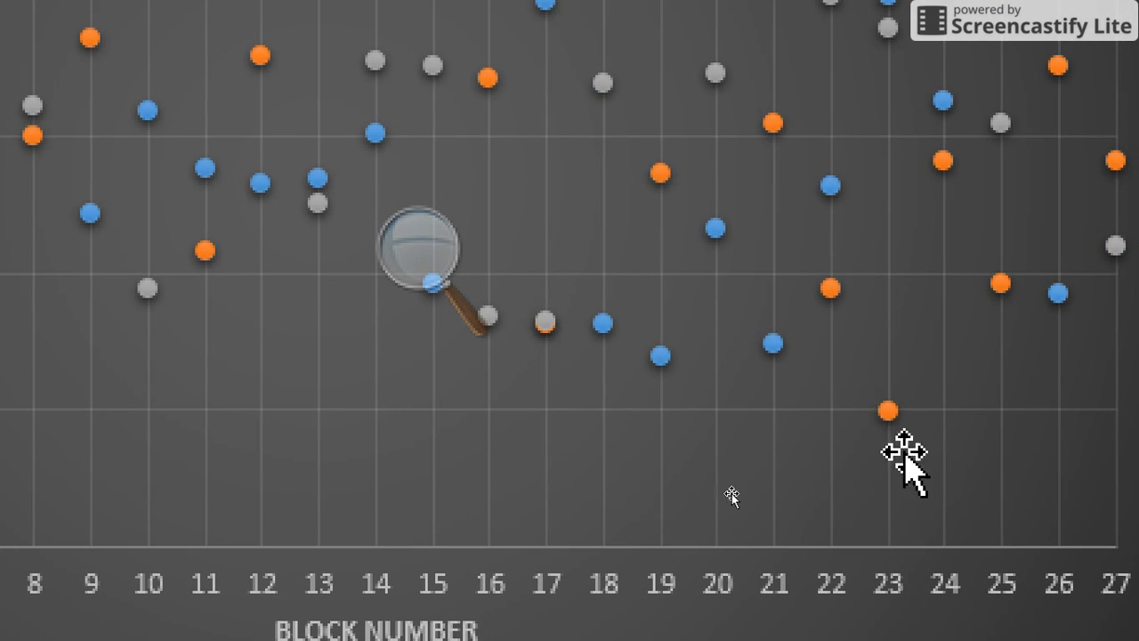
{"action": "mouse_move", "coordinate": [897, 414]}
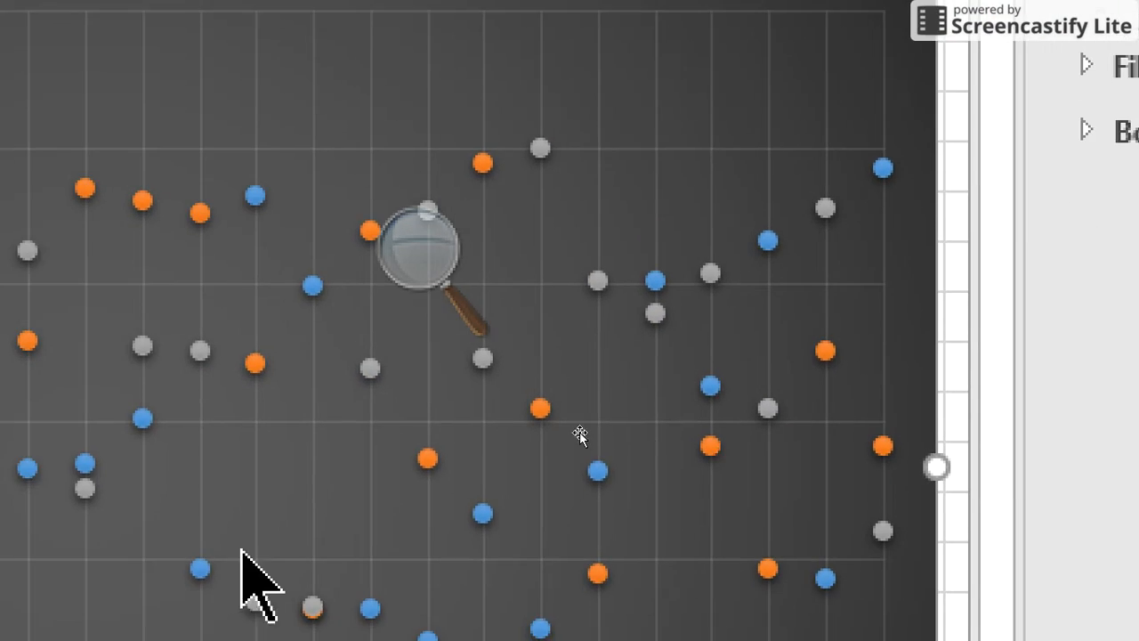
{"action": "left_click", "coordinate": [398, 277]}
{"action": "left_click", "coordinate": [399, 324]}
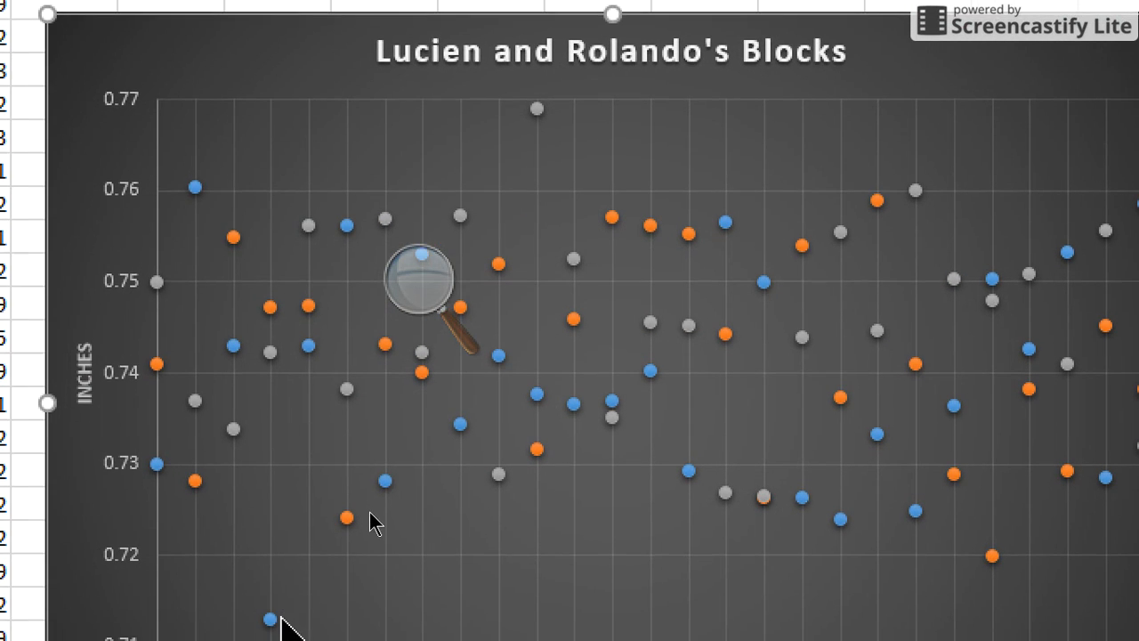
{"action": "left_click", "coordinate": [420, 283]}
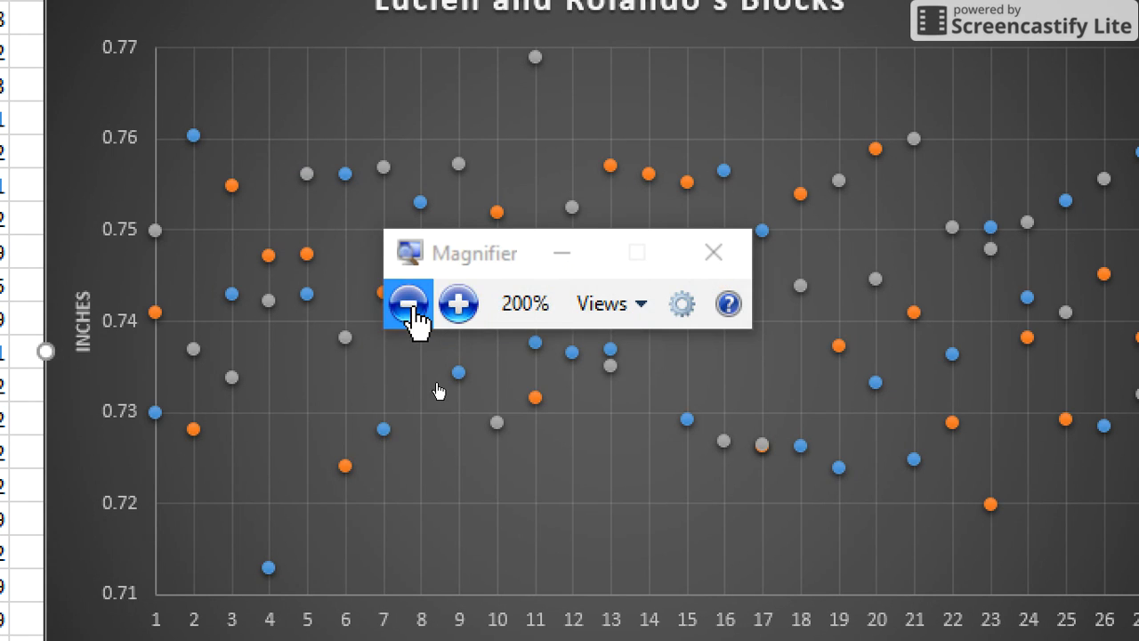
{"action": "left_click", "coordinate": [408, 301]}
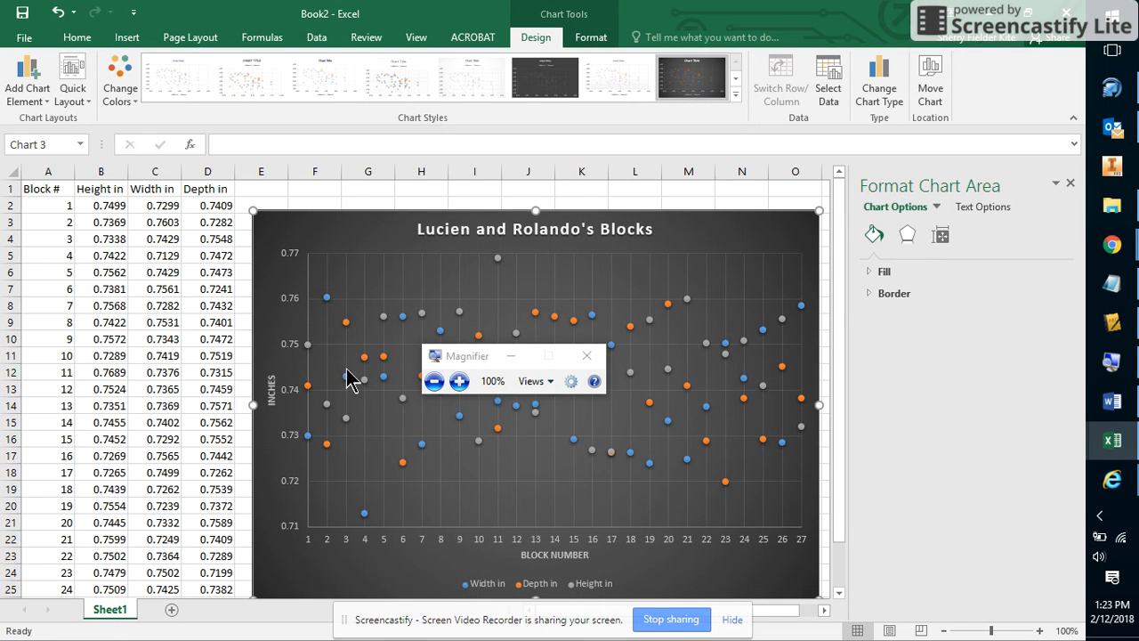
{"action": "left_click", "coordinate": [511, 358]}
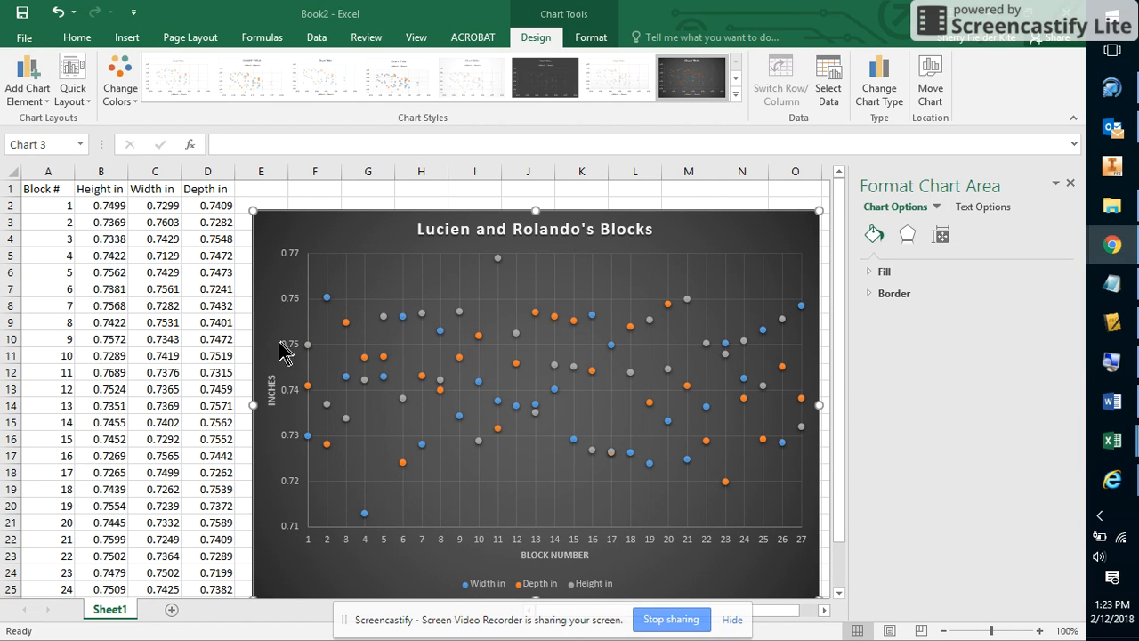